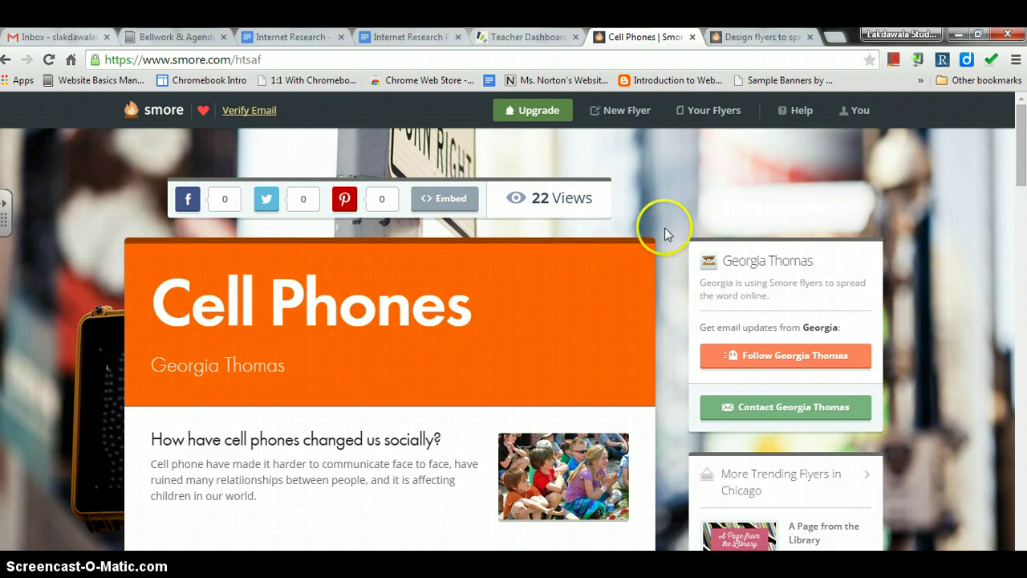
Read through the sample Cell Phones flyer from the title and research question down to the works cited list, and return to the beginning
scroll(664, 231, "down", 1)
scroll(665, 233, "down", 2)
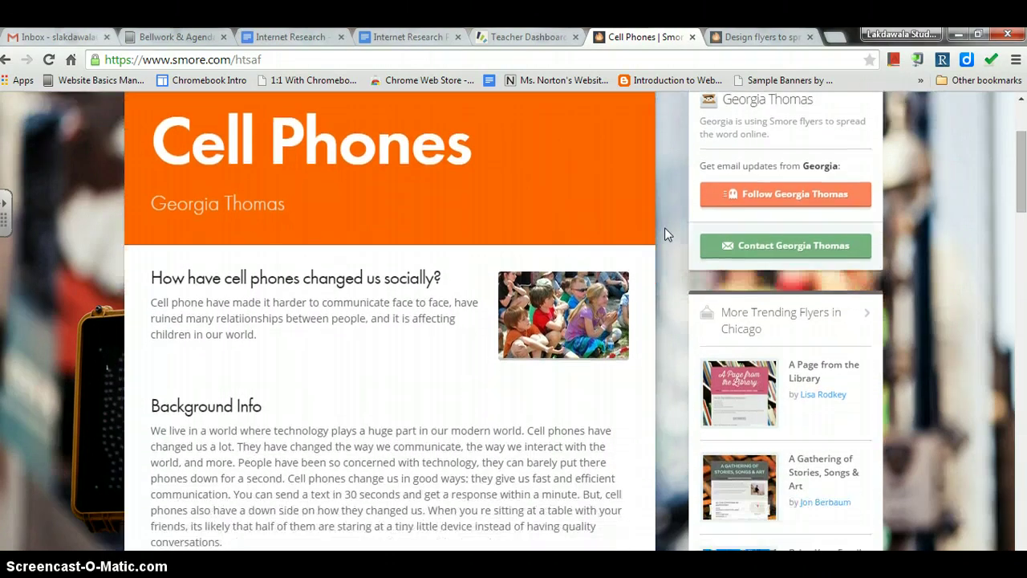
scroll(664, 228, "down", 3)
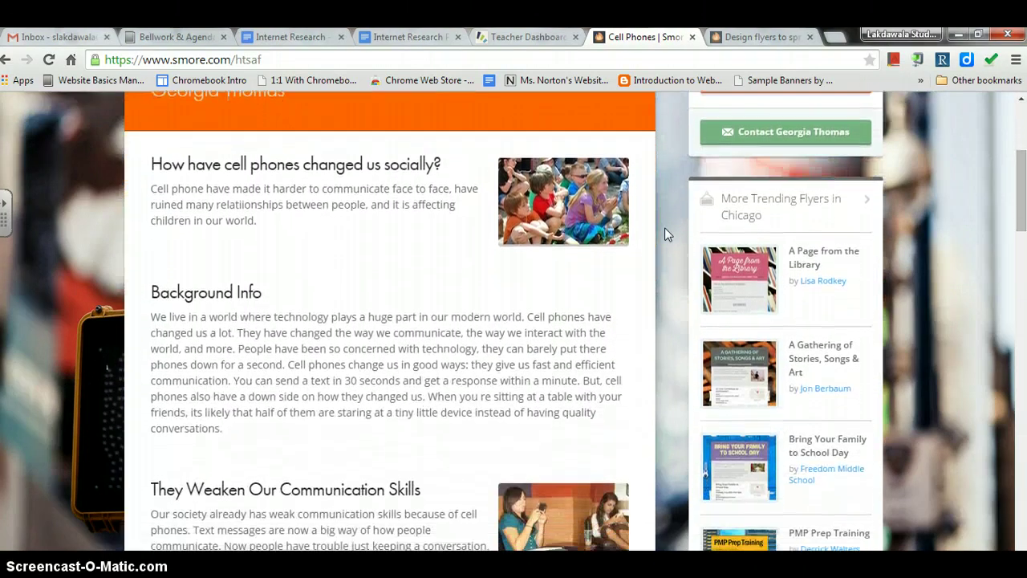
scroll(664, 227, "up", 2)
scroll(665, 227, "up", 3)
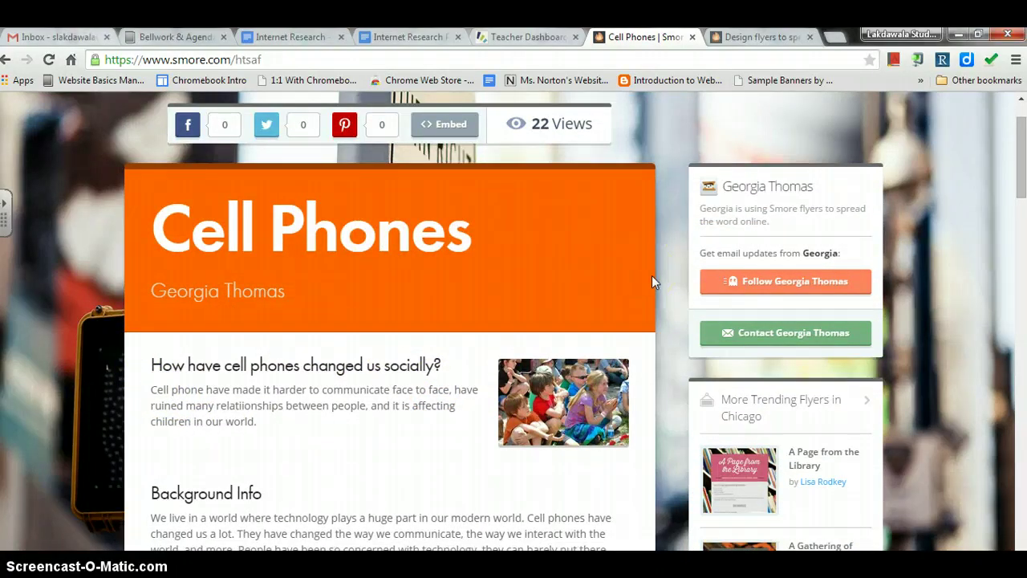
scroll(652, 275, "down", 2)
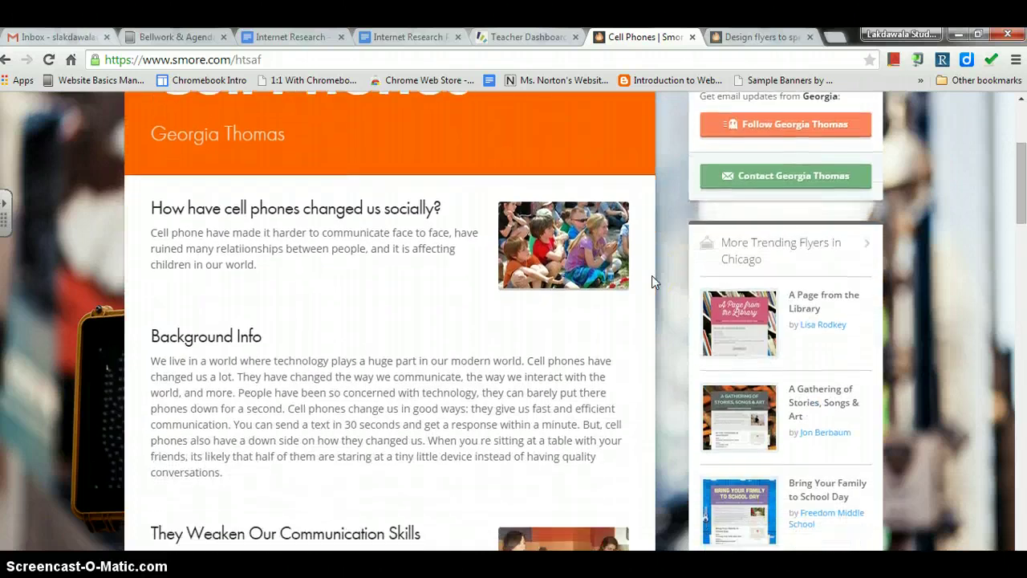
scroll(652, 276, "down", 5)
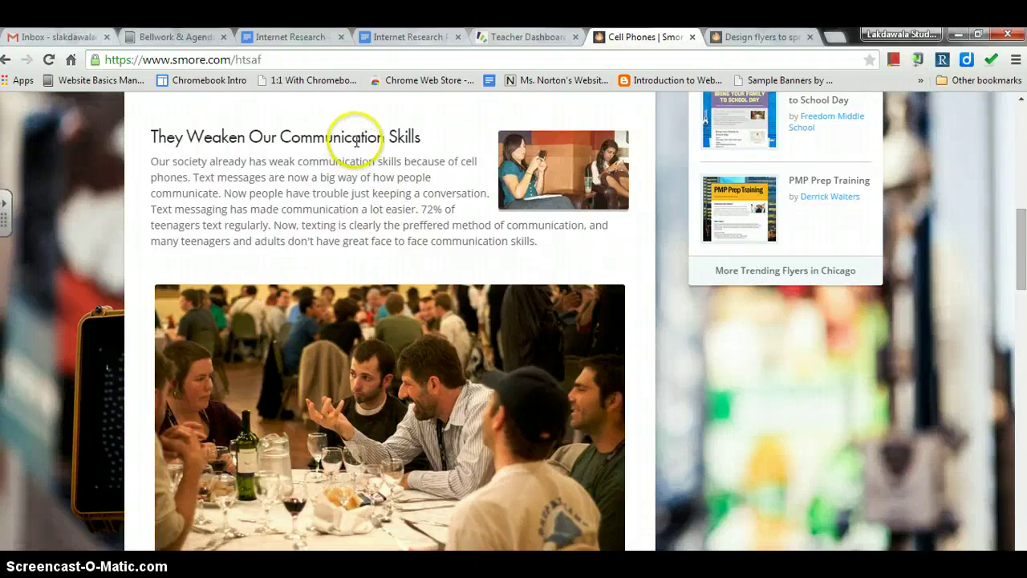
scroll(353, 141, "down", 5)
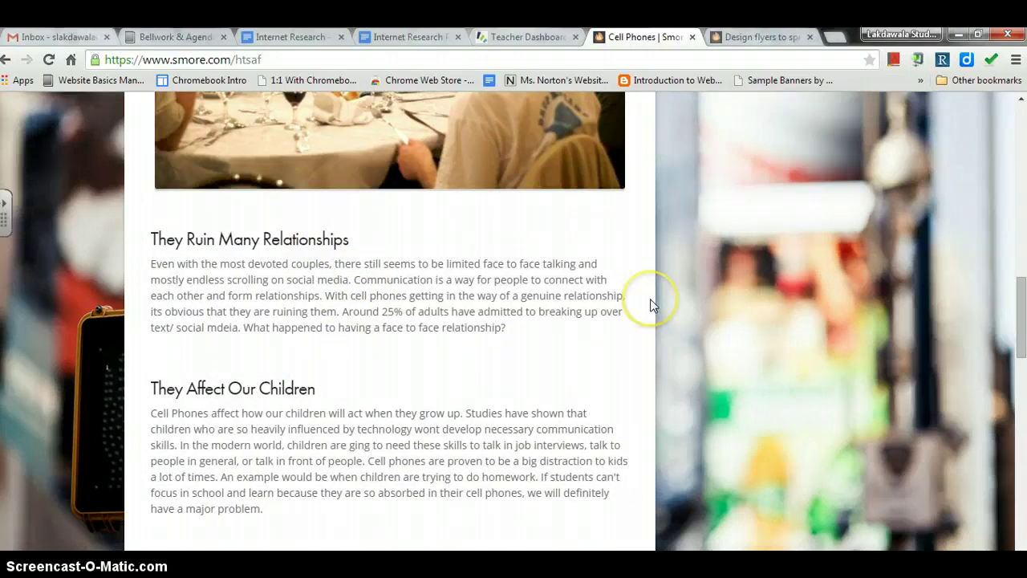
scroll(651, 305, "down", 5)
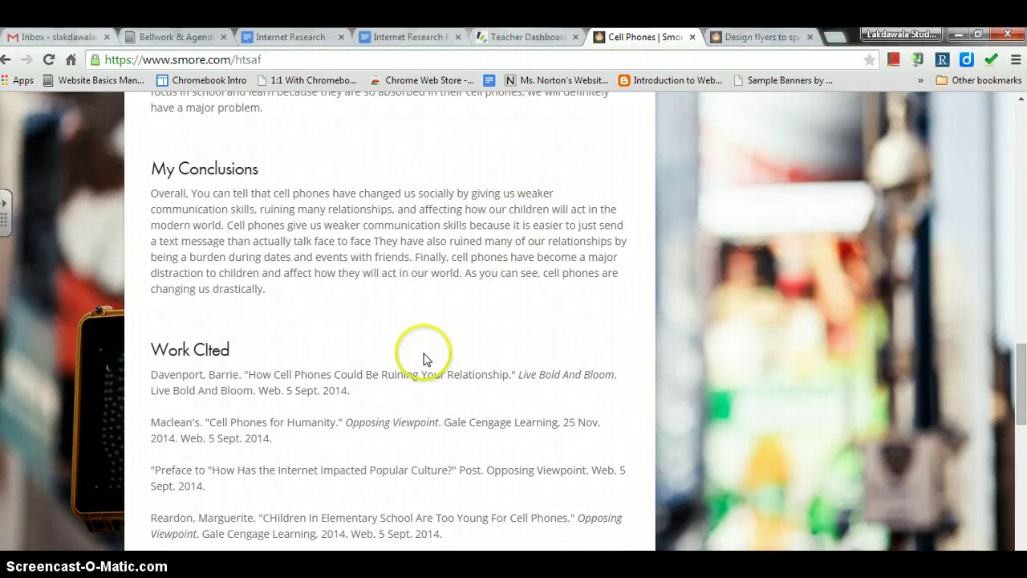
scroll(424, 358, "down", 2)
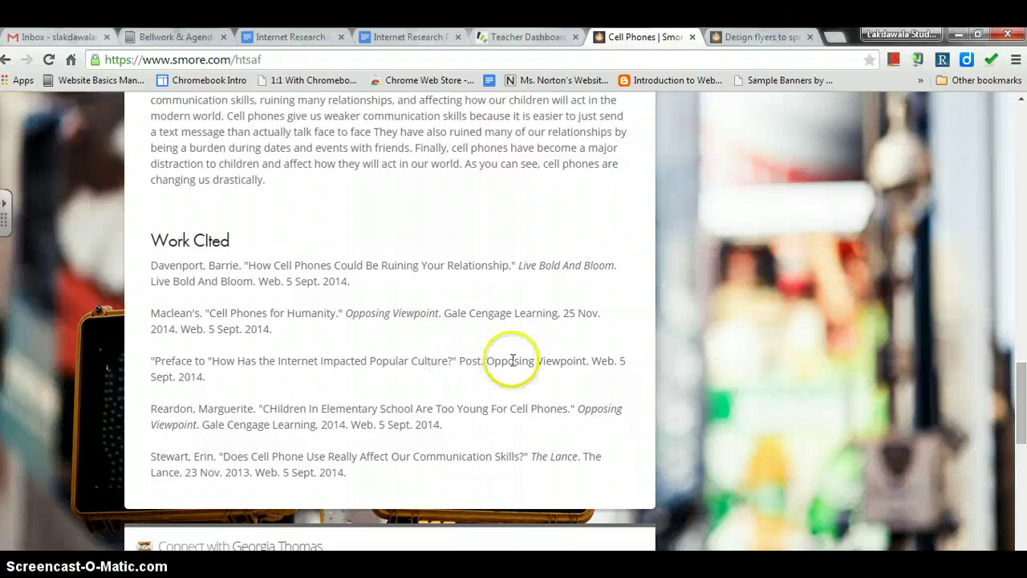
scroll(525, 313, "up", 8)
scroll(527, 311, "up", 10)
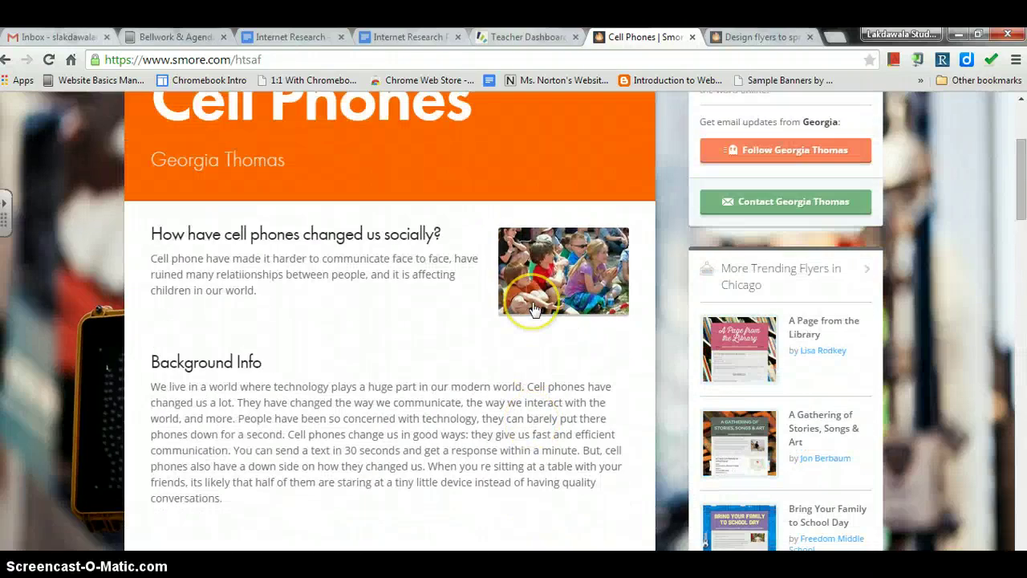
left_click(533, 309)
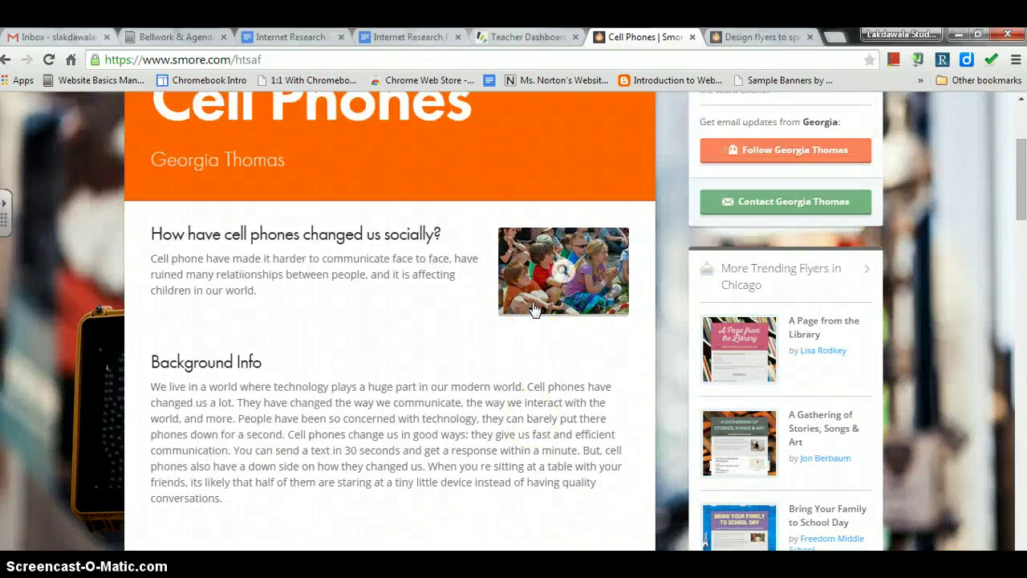
scroll(532, 301, "up", 3)
left_click(426, 207)
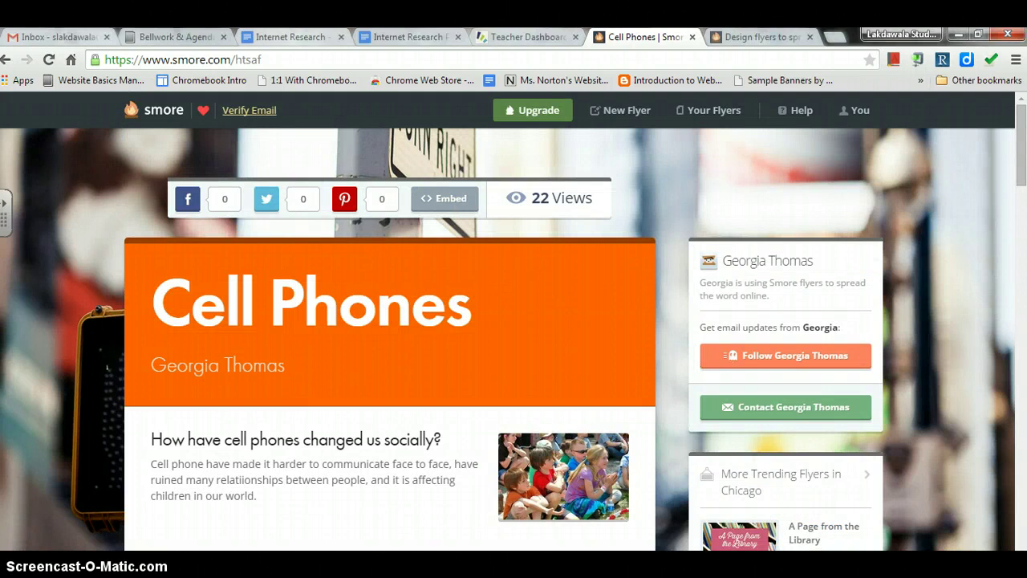
Review the Internet Research - Source Table document, including its topic fields, sources table and source summary boxes
left_click(290, 37)
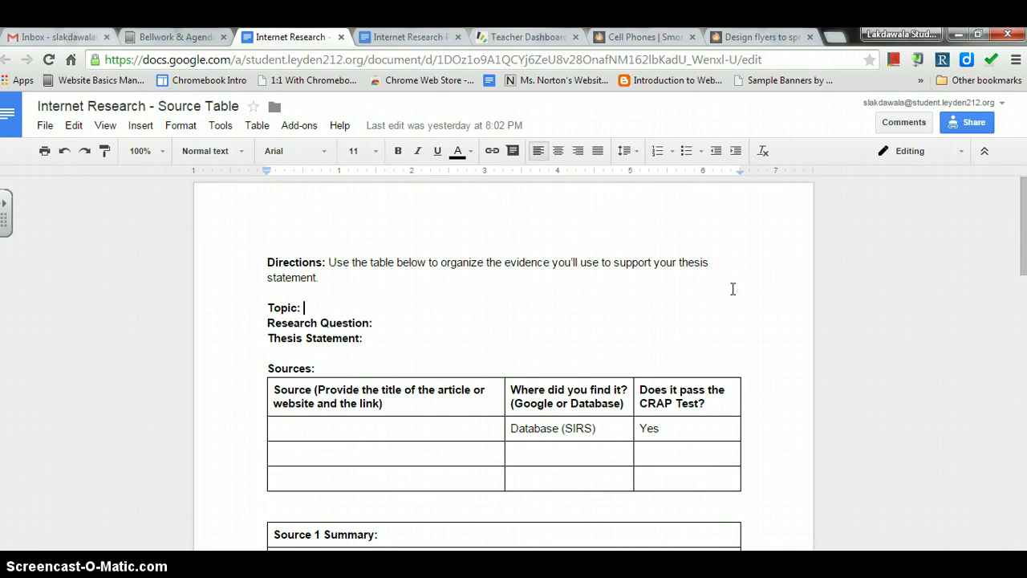
scroll(851, 308, "down", 3)
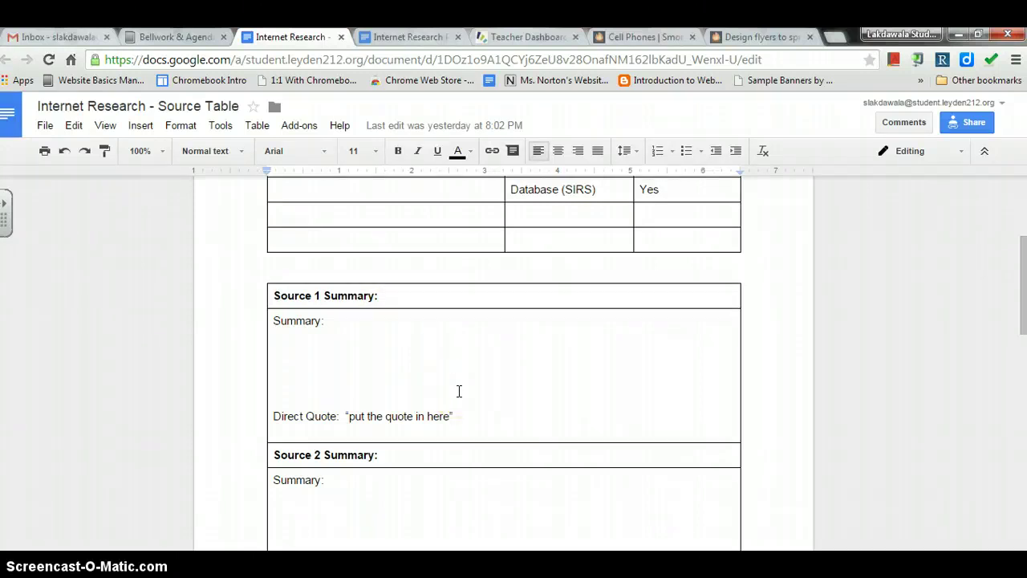
scroll(459, 391, "up", 3)
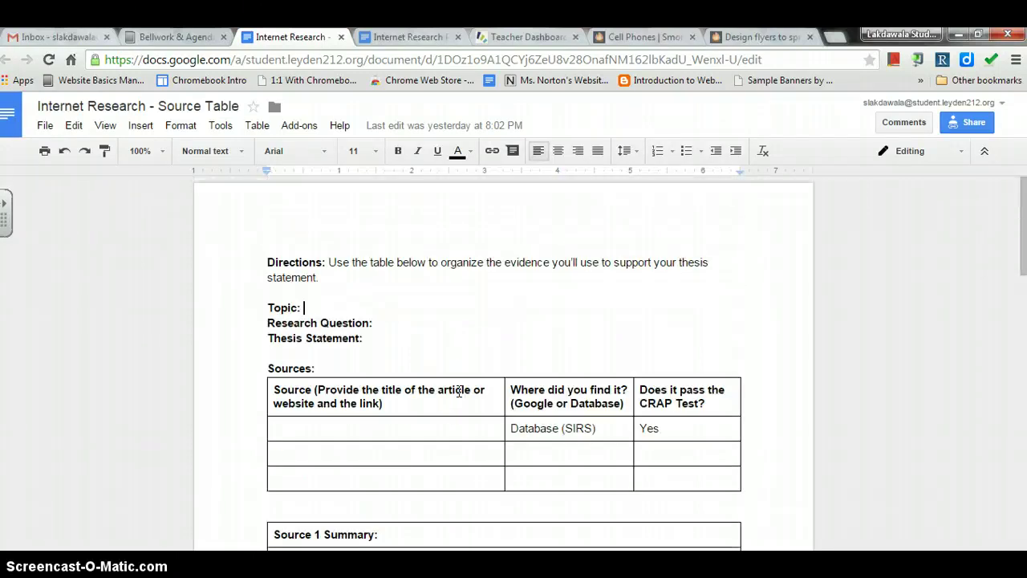
Highlight the Thesis Statement requirement in the project directions and compare it with the thesis paragraph and supporting section headings in the Cell Phones flyer
left_click(409, 37)
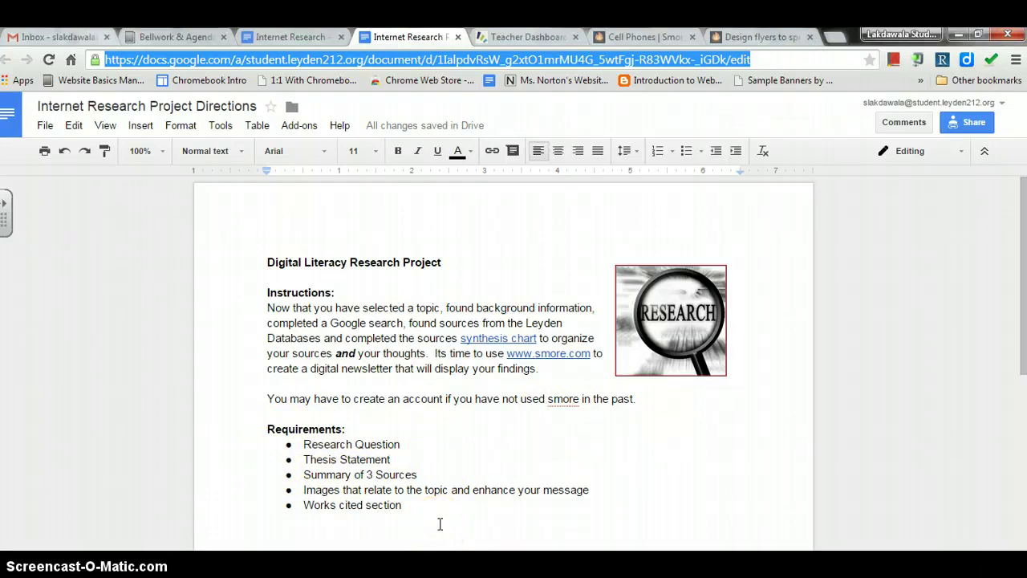
left_click_drag(393, 462, 303, 459)
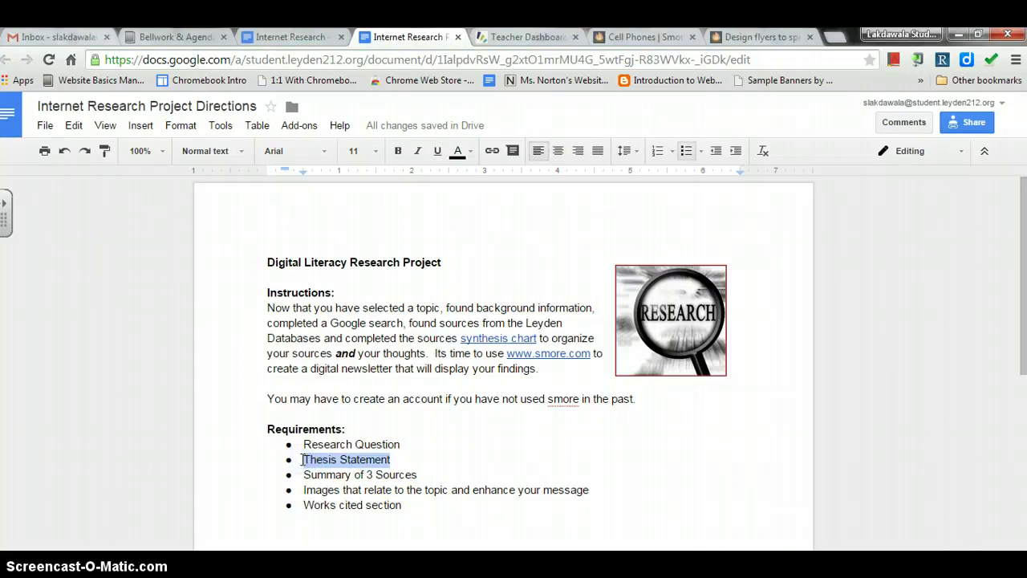
left_click(642, 37)
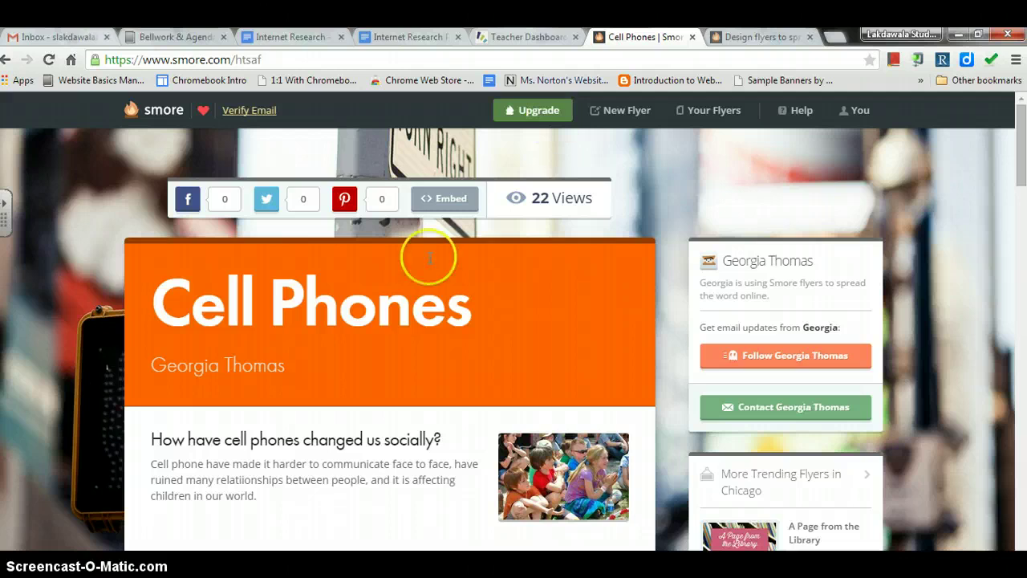
scroll(405, 319, "down", 3)
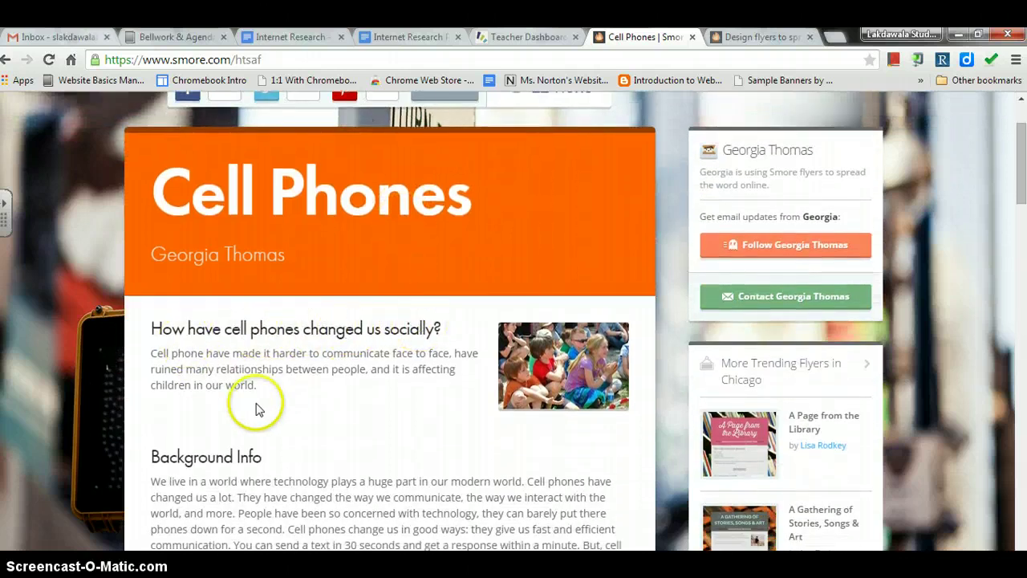
left_click_drag(267, 393, 137, 353)
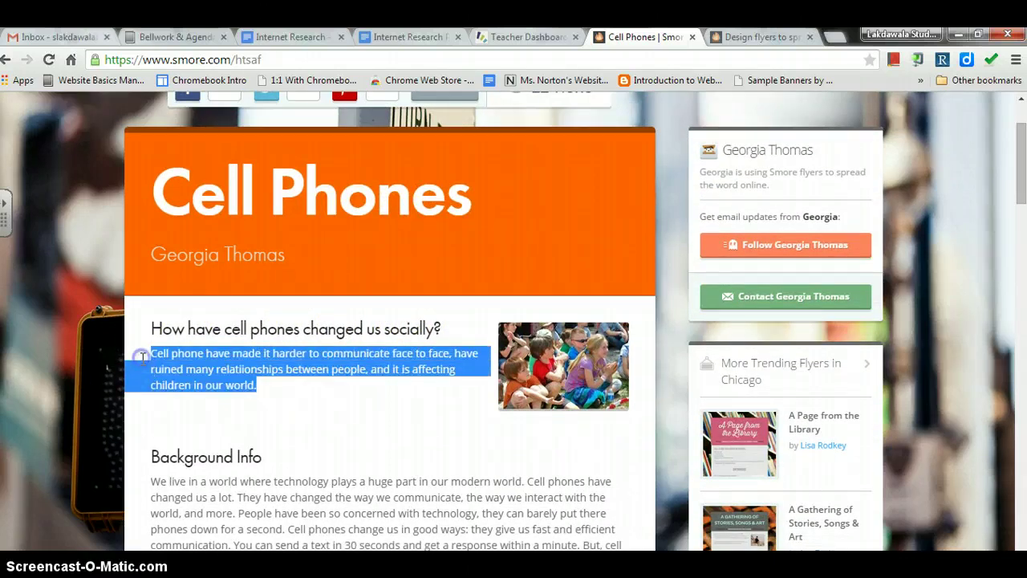
left_click(341, 408)
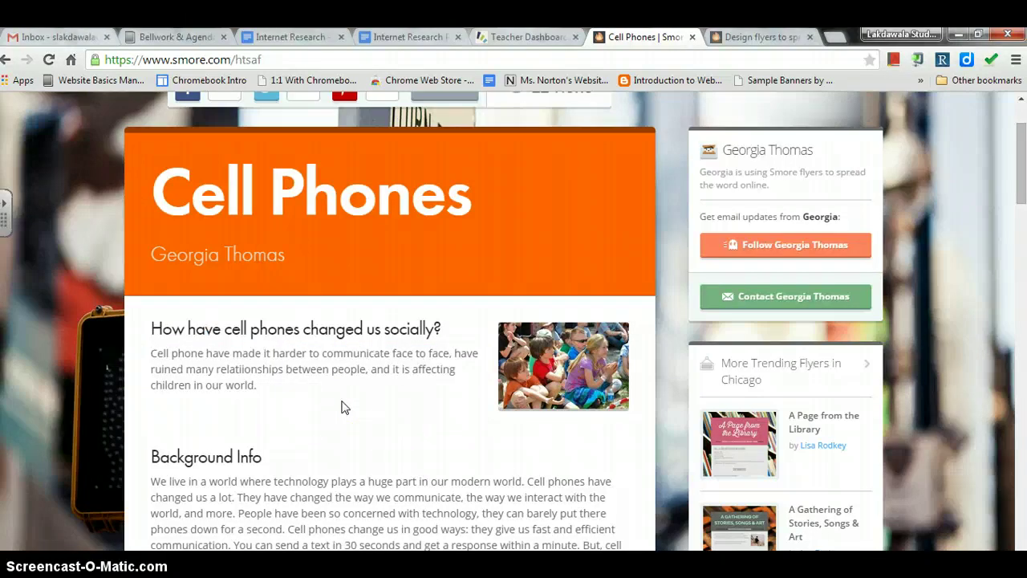
left_click(316, 393)
scroll(371, 385, "down", 4)
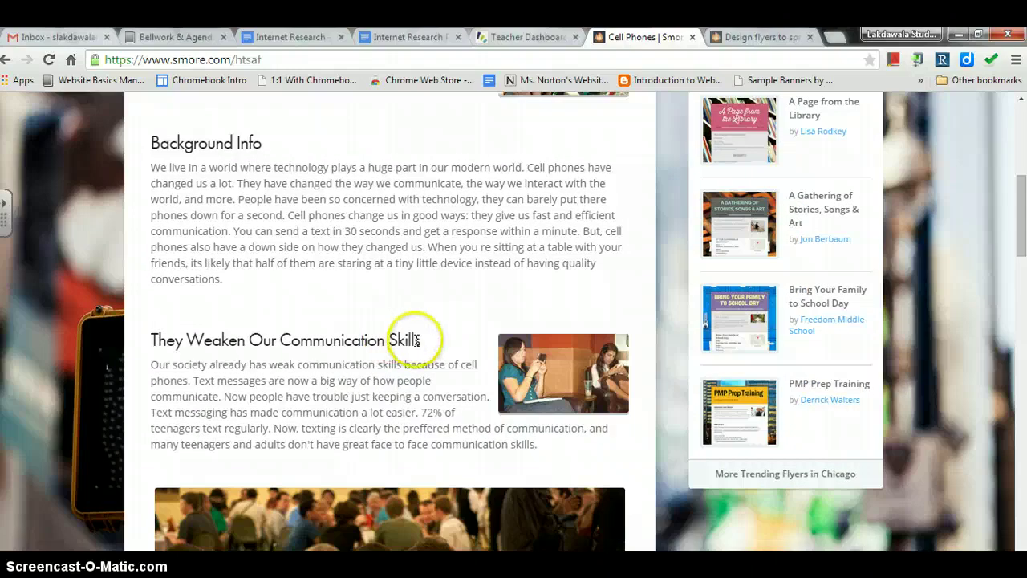
mouse_move(419, 340)
left_mouse_down()
mouse_move(345, 368)
mouse_move(234, 337)
left_mouse_up()
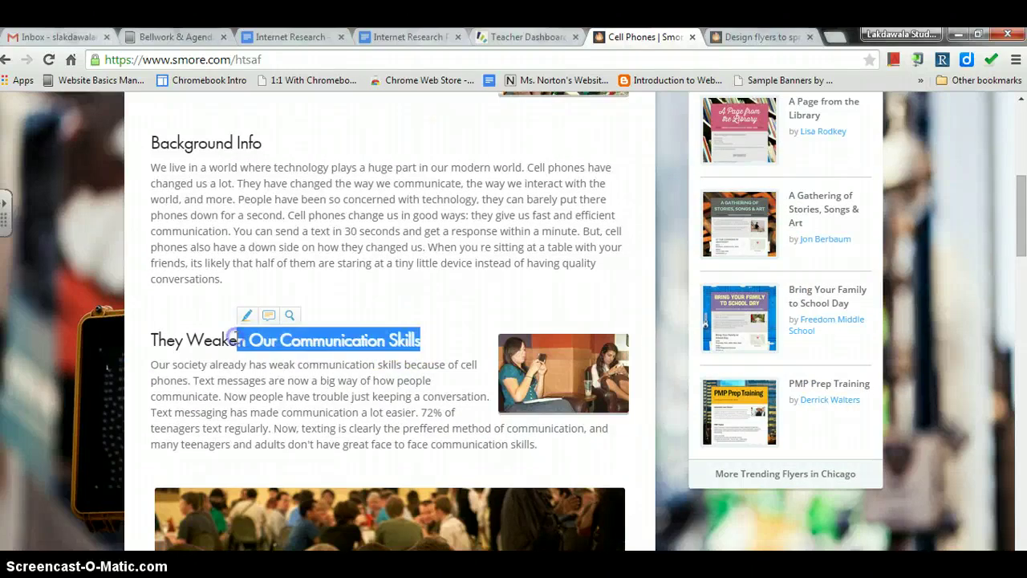
scroll(235, 337, "down", 6)
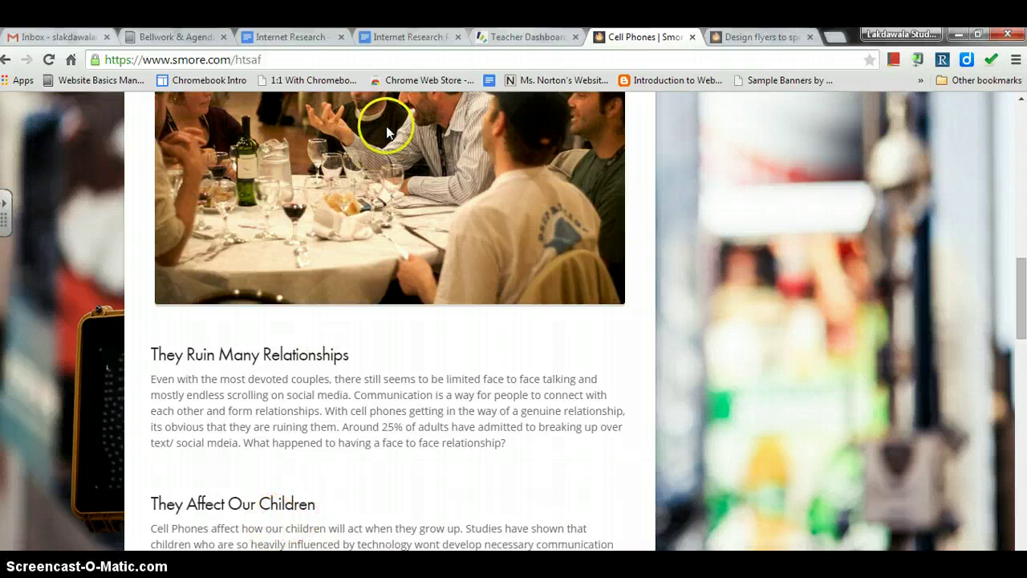
Highlight the Summary of 3 Sources requirement in the project directions, and examine the images and works cited section in the Cell Phones flyer
left_click(410, 37)
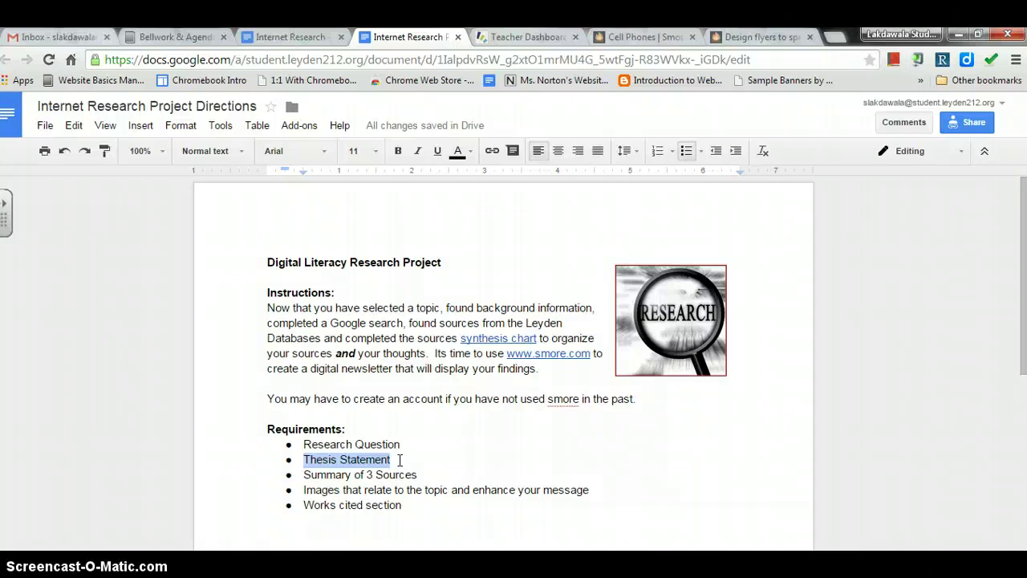
left_click_drag(419, 474, 303, 474)
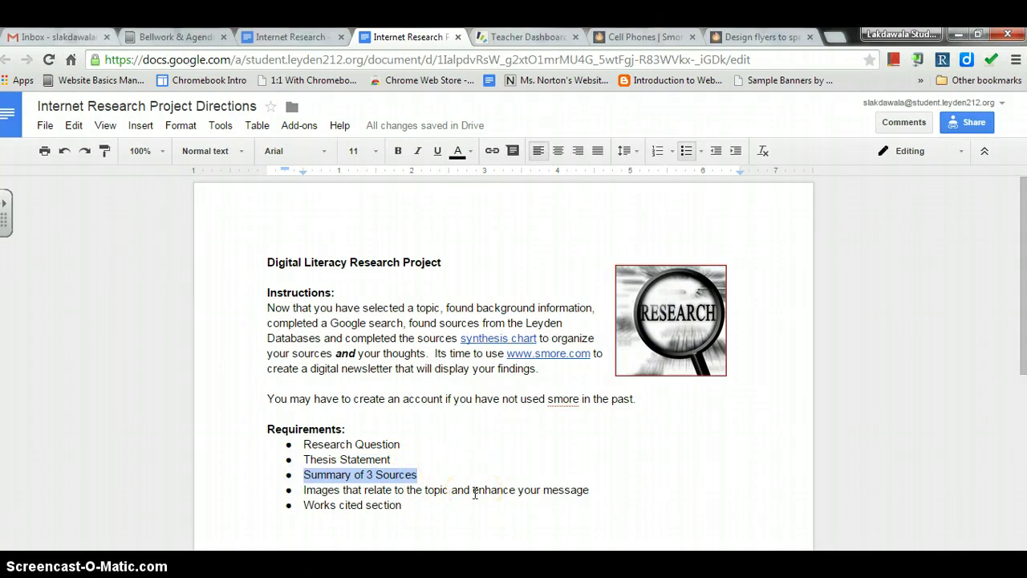
left_click(590, 489)
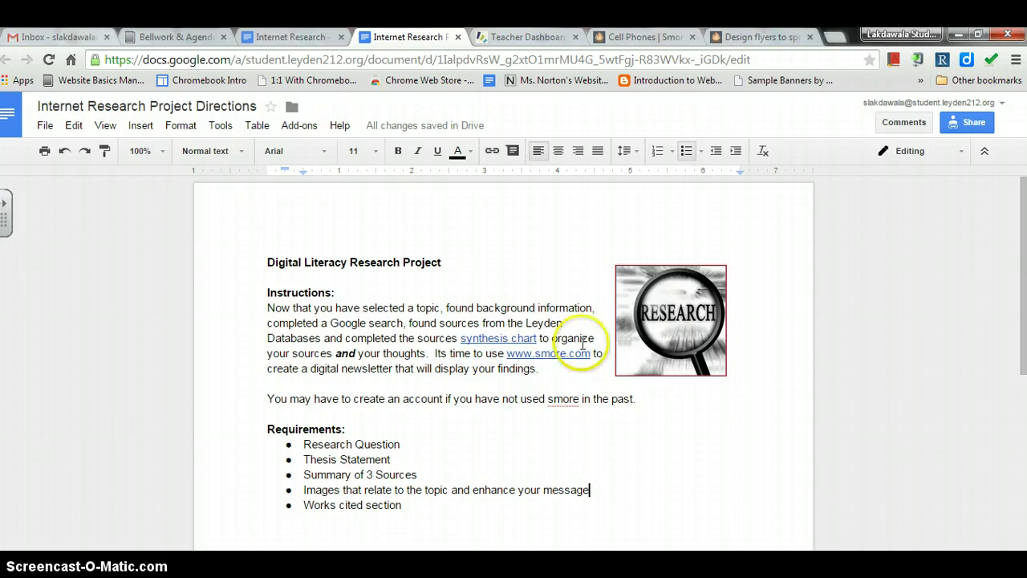
left_click(641, 38)
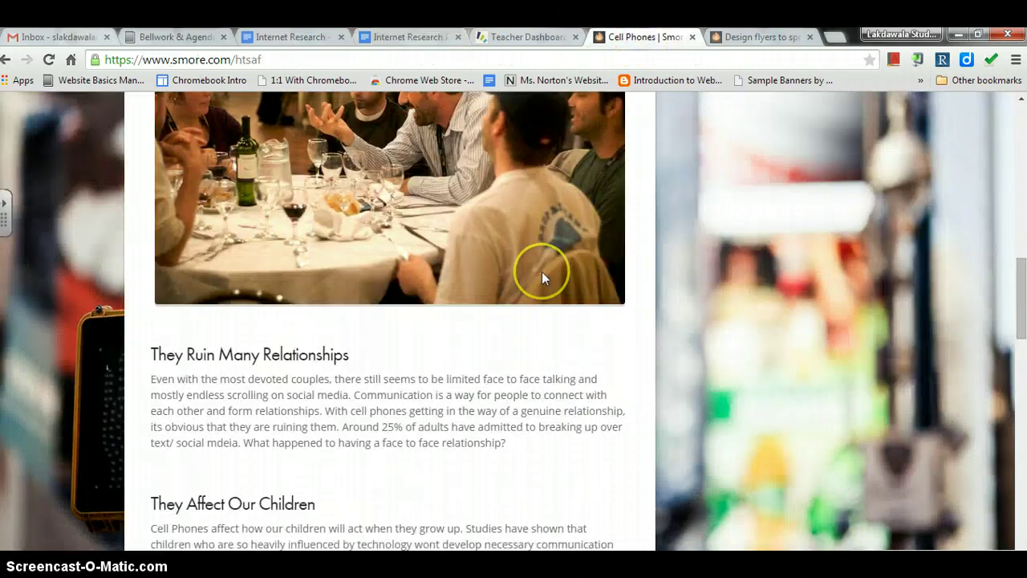
scroll(542, 273, "up", 5)
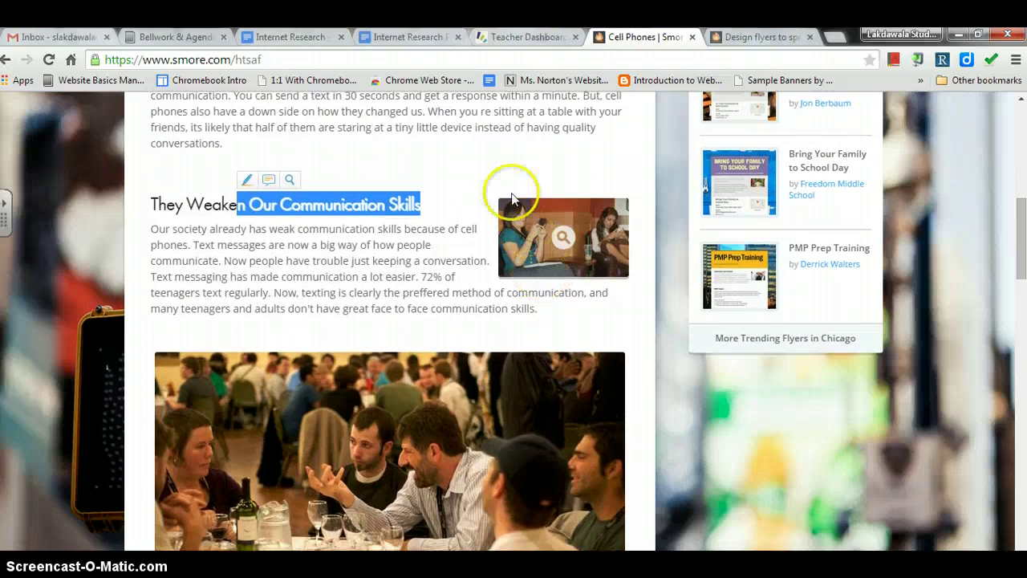
scroll(558, 209, "down", 8)
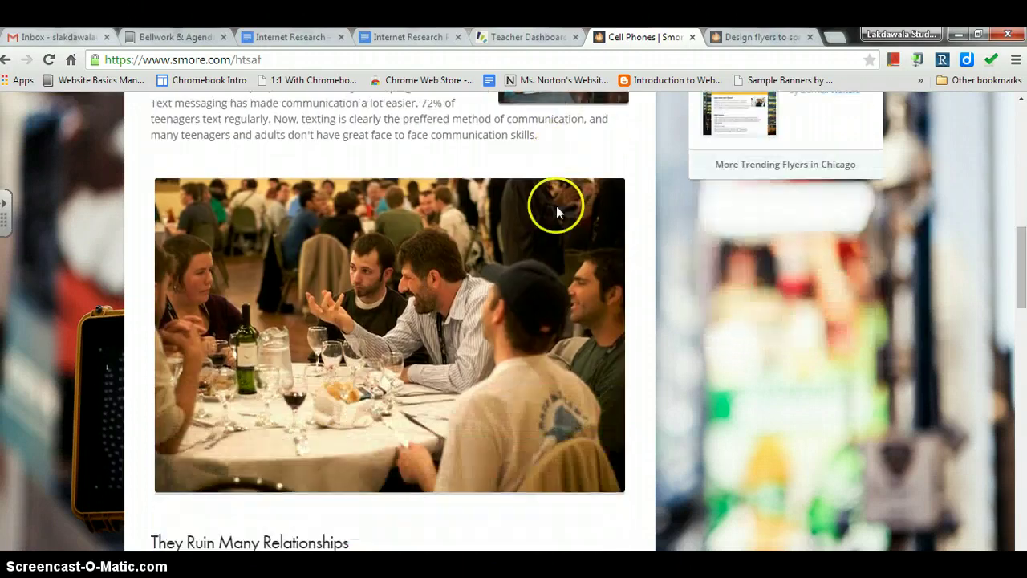
scroll(557, 207, "down", 2)
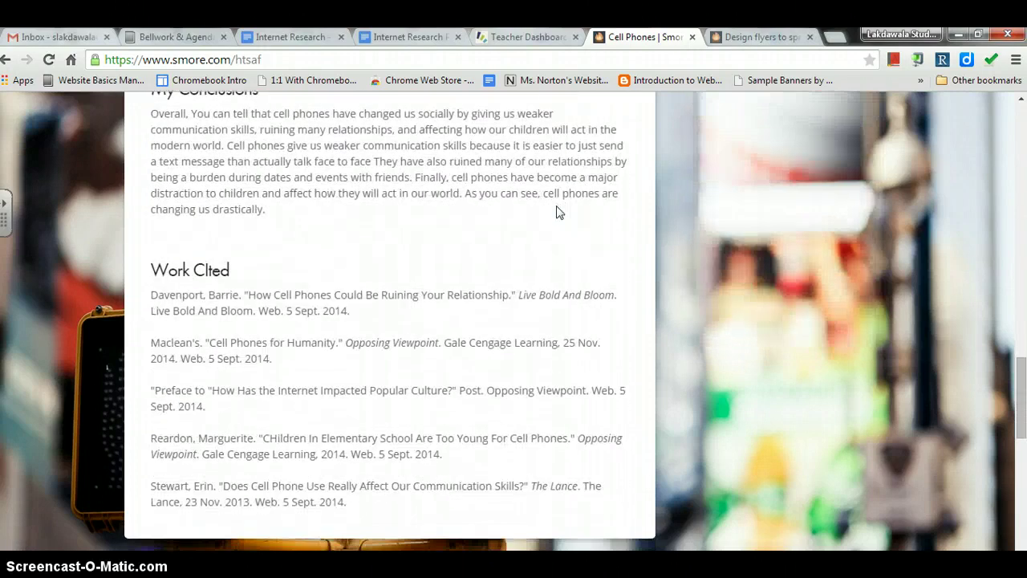
Return to the Internet Research Project Directions and highlight the Works cited section requirement
left_click(321, 36)
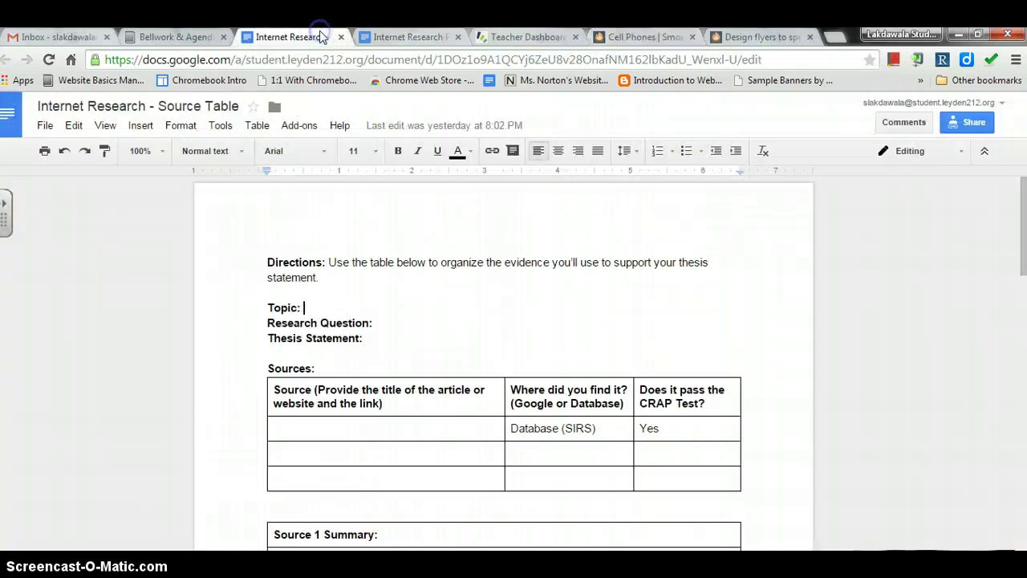
left_click(413, 36)
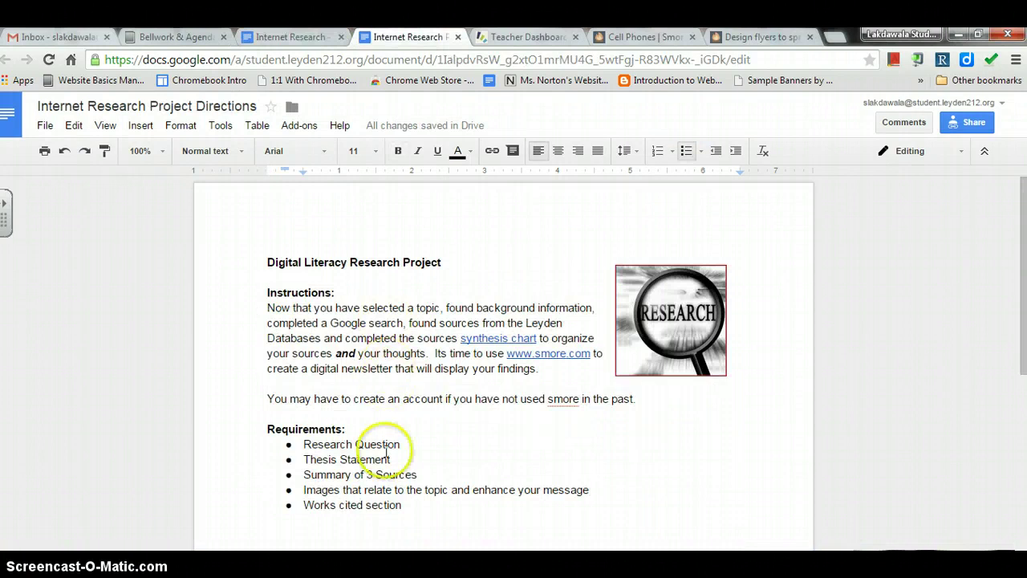
left_click_drag(403, 506, 293, 505)
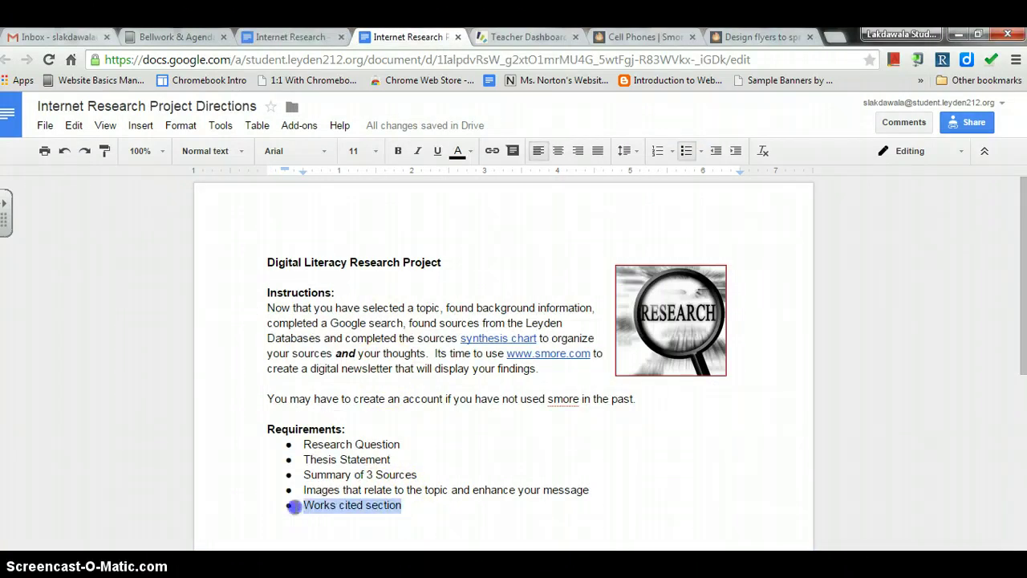
left_click(435, 463)
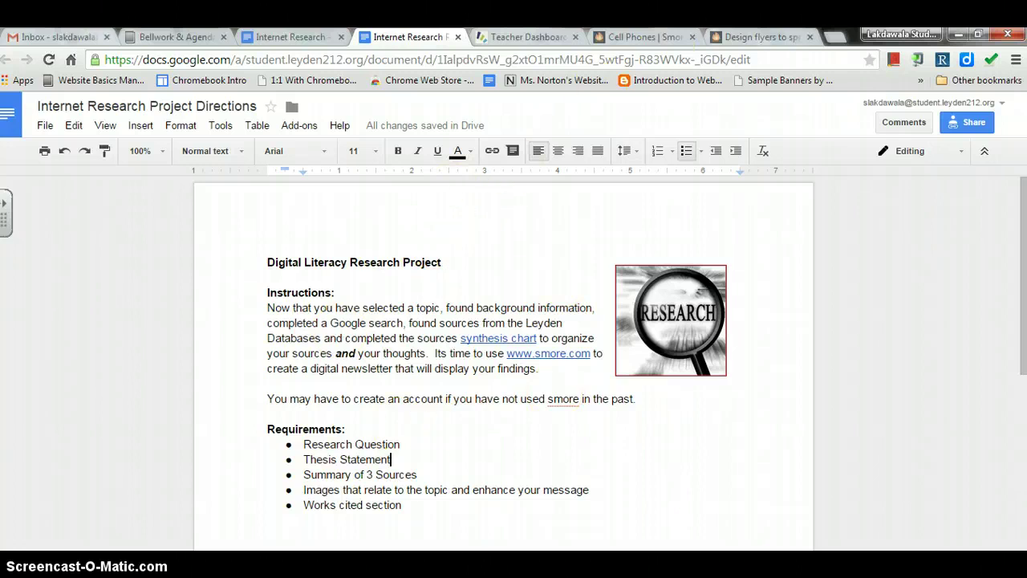
Switch to the Smore dashboard and start a new flyer from the News bulletin template
left_click(734, 36)
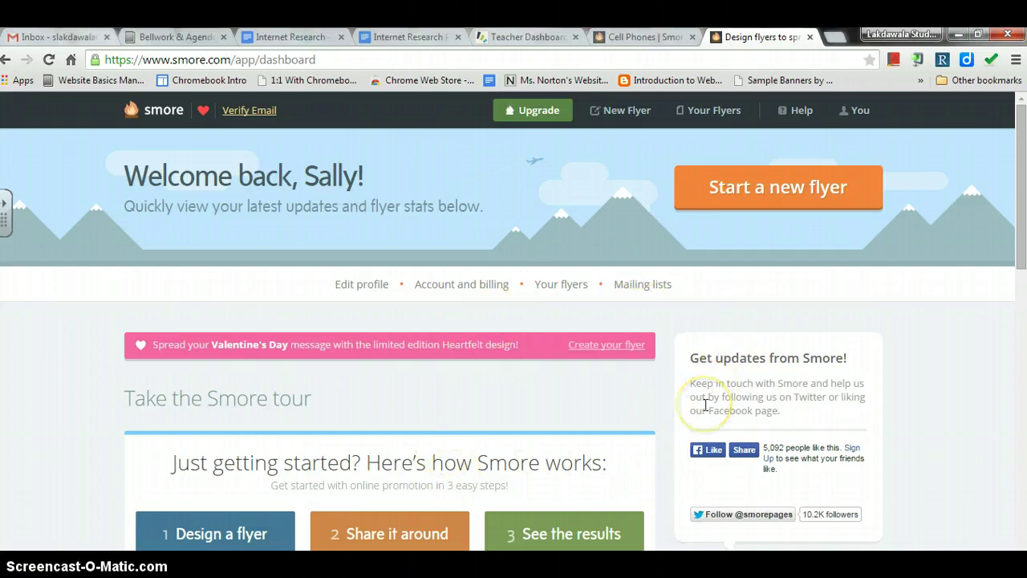
left_click(736, 187)
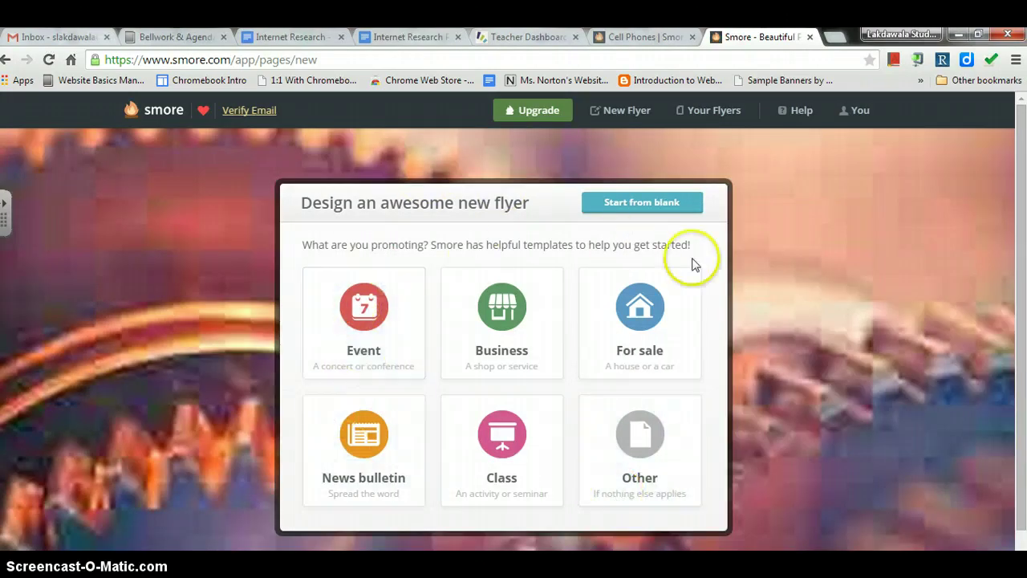
left_click(363, 440)
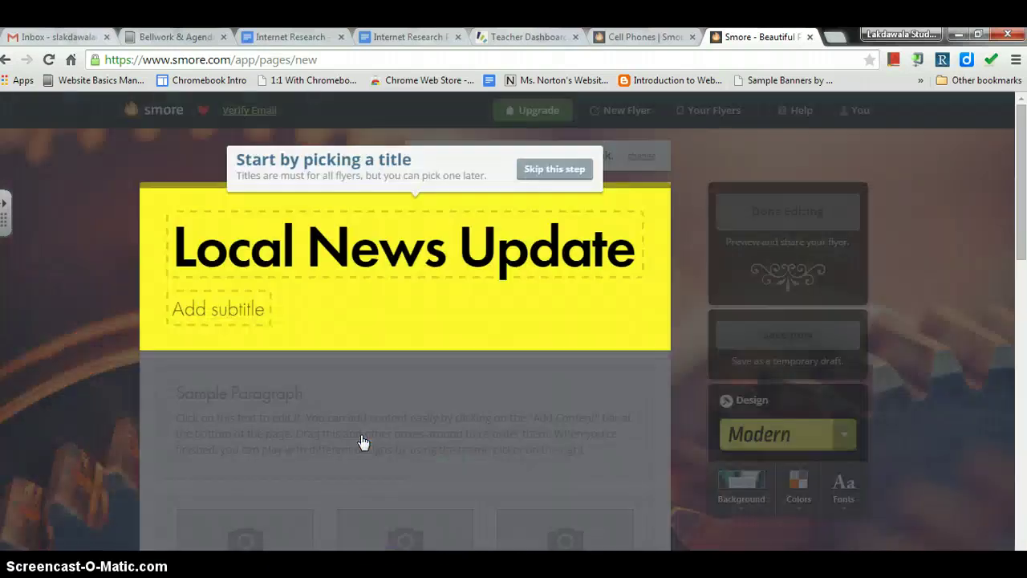
left_click(565, 337)
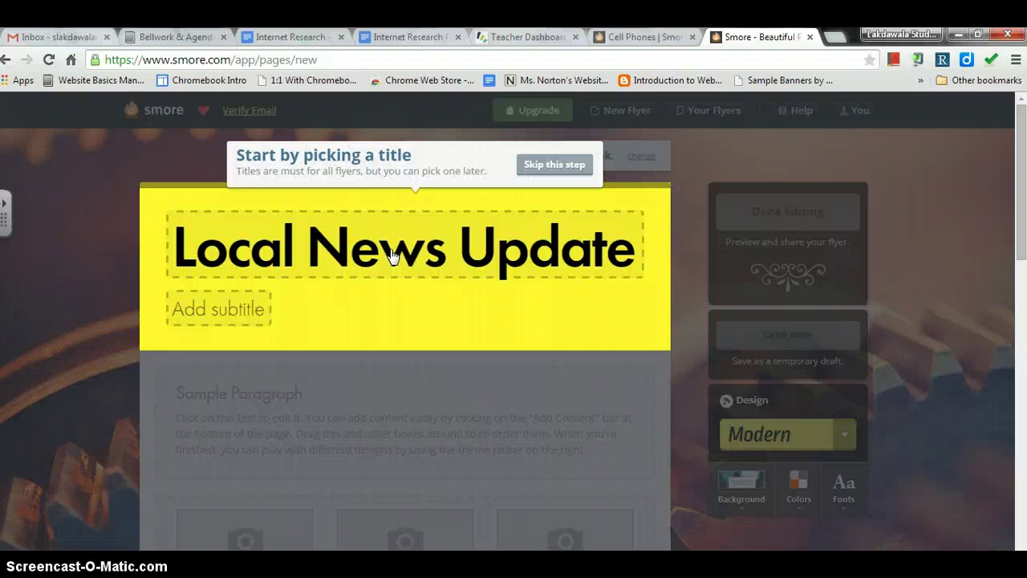
Set the flyer's title to "Cell Phones" and enter a byline with the author's name as the subtitle
left_click(452, 246)
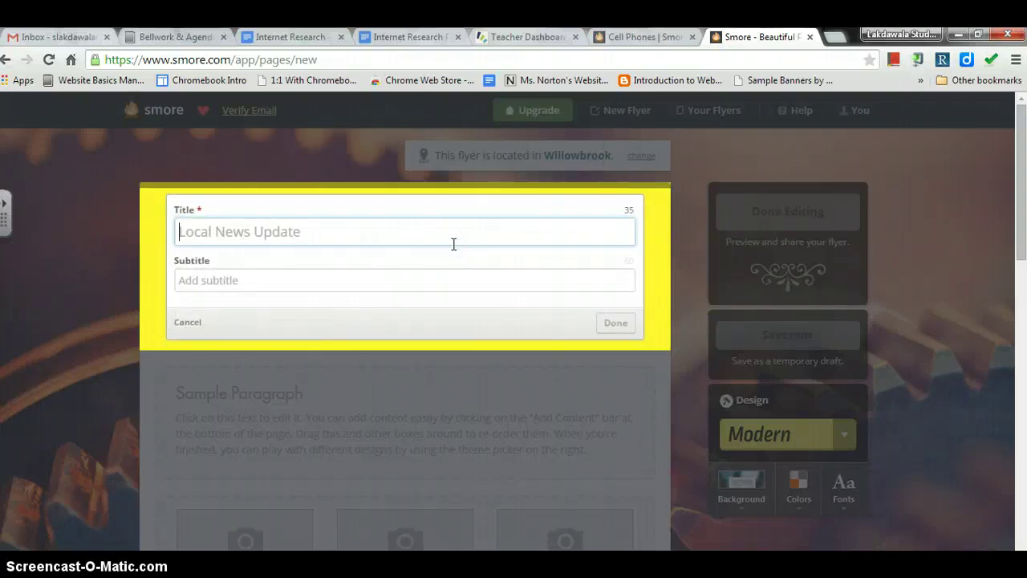
type("Ce")
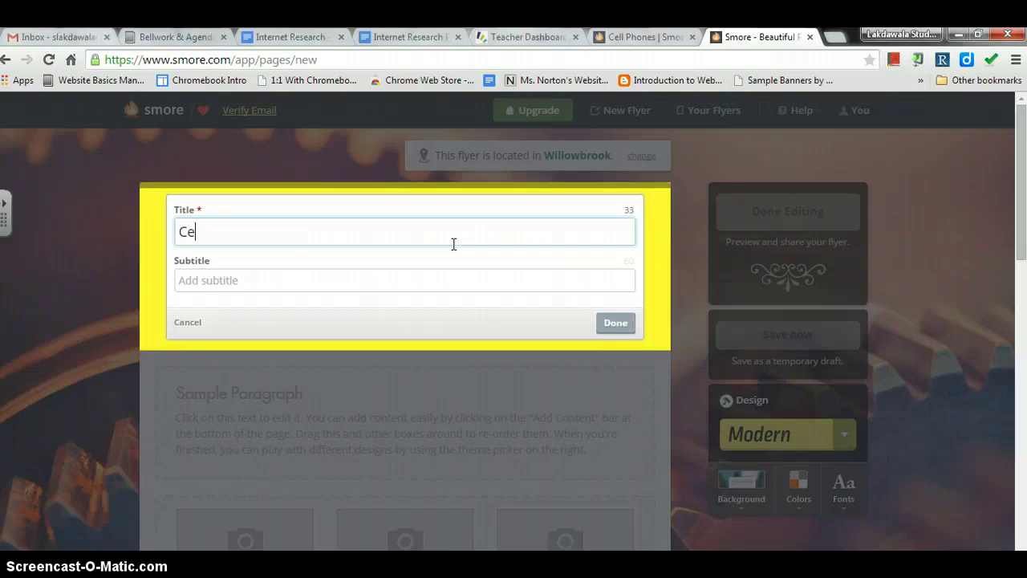
type("ll Phones")
key("Tab")
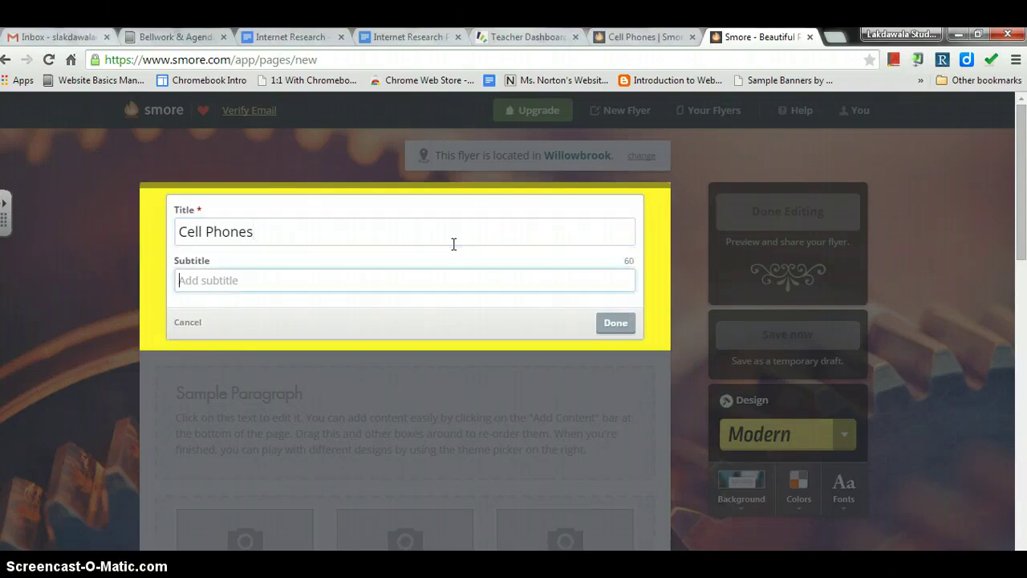
type("by Mrs. Lakdawala")
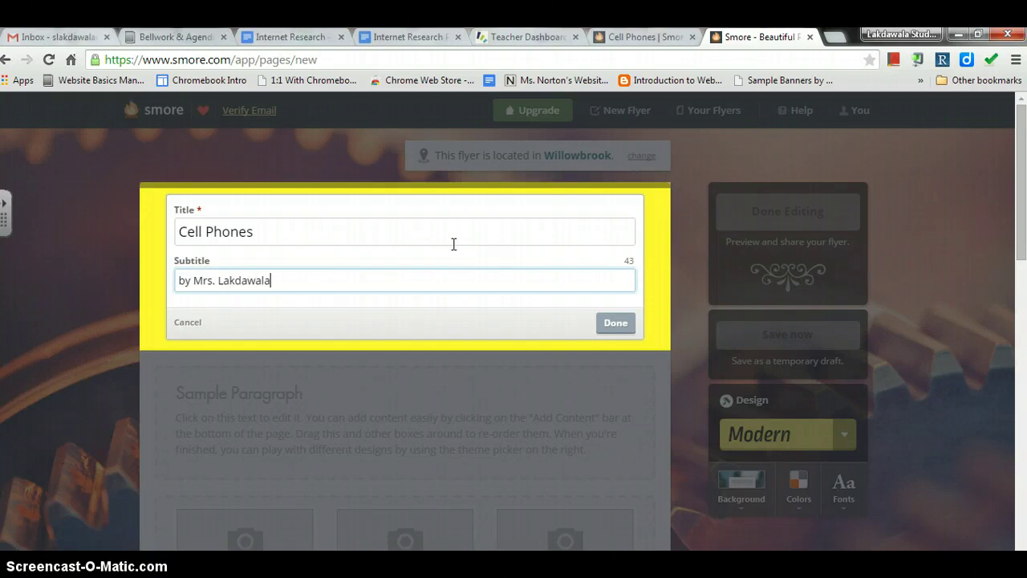
left_click(615, 323)
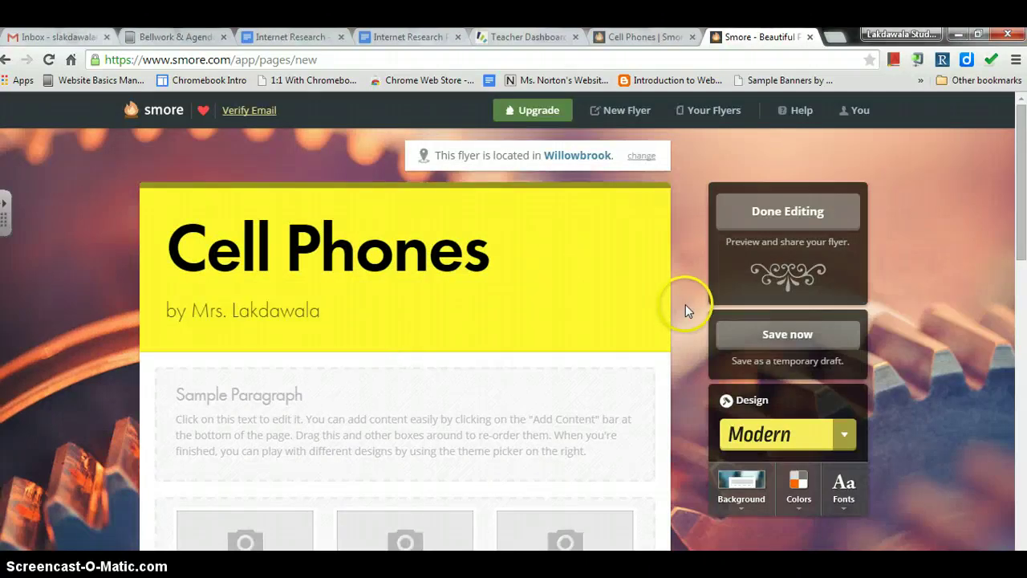
Remove the About us block and the Another Sample Paragraph block from the end of the flyer
scroll(685, 305, "down", 3)
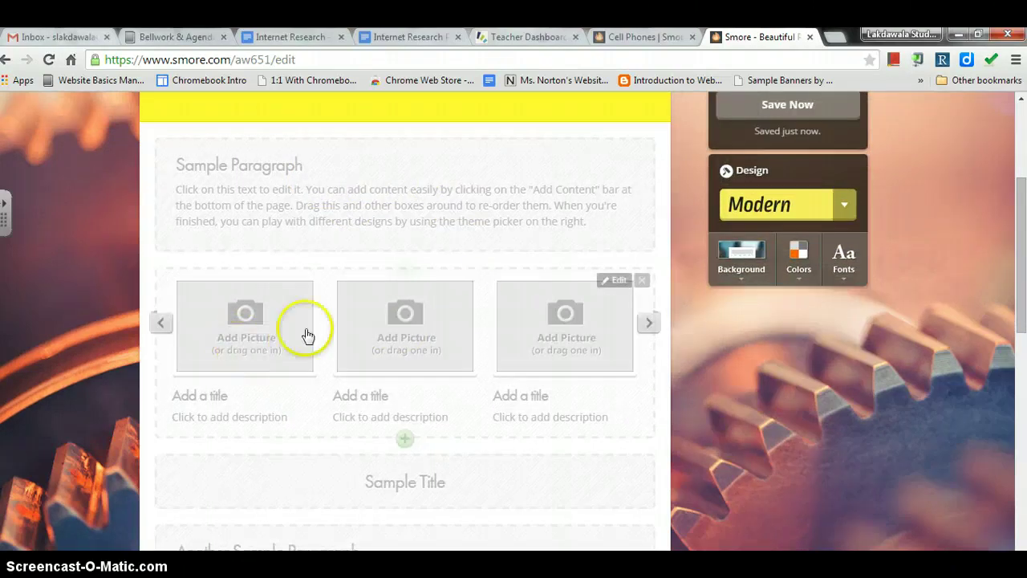
scroll(560, 314, "down", 1)
scroll(559, 315, "down", 4)
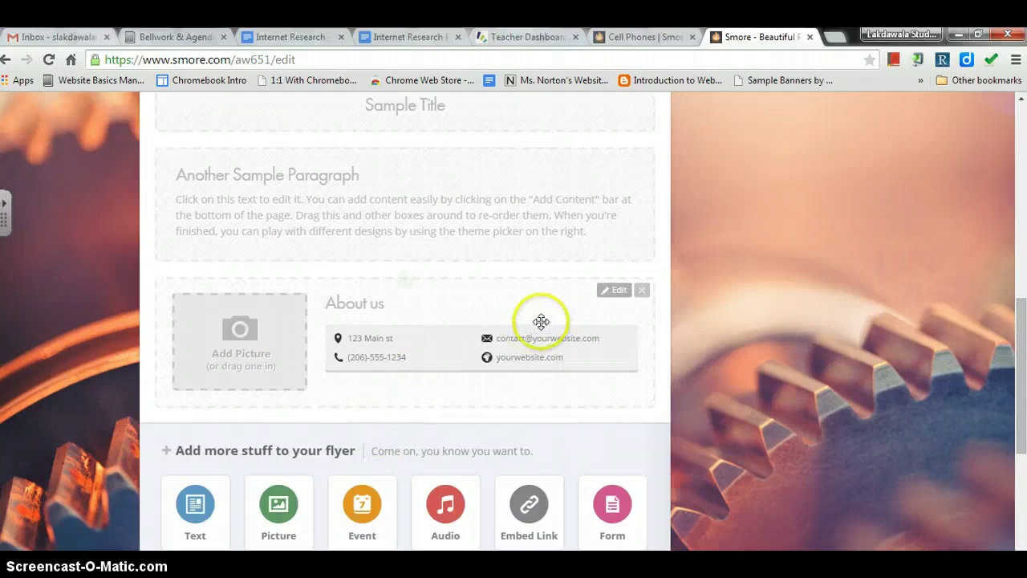
left_click_drag(386, 338, 421, 311)
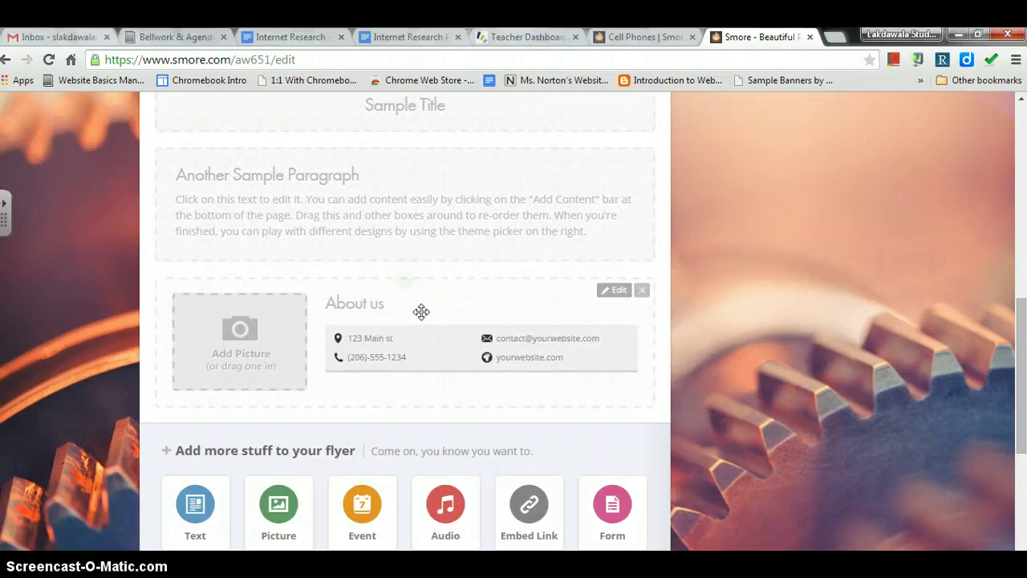
left_click(642, 291)
left_click(636, 290)
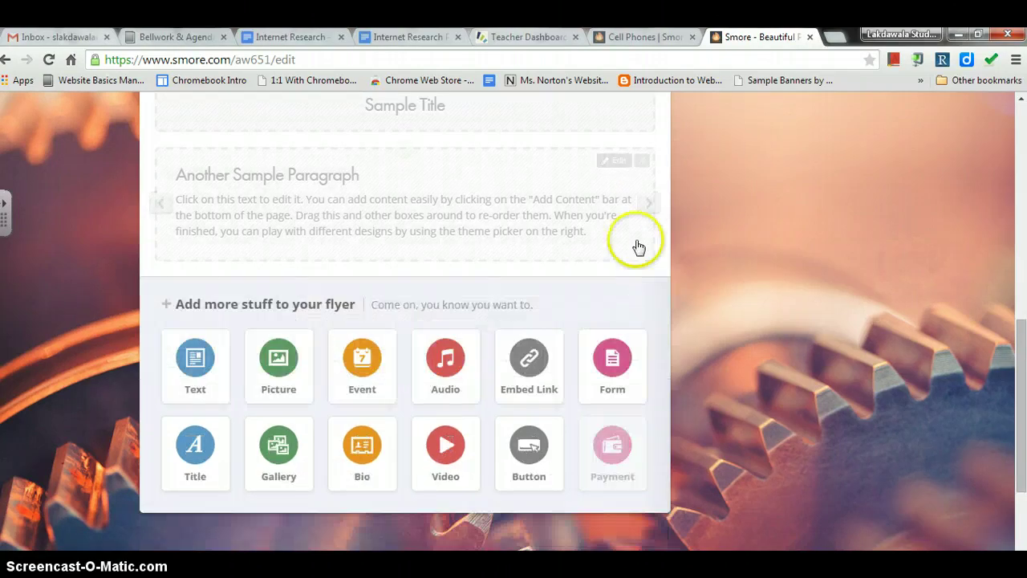
left_click(644, 163)
left_click(642, 164)
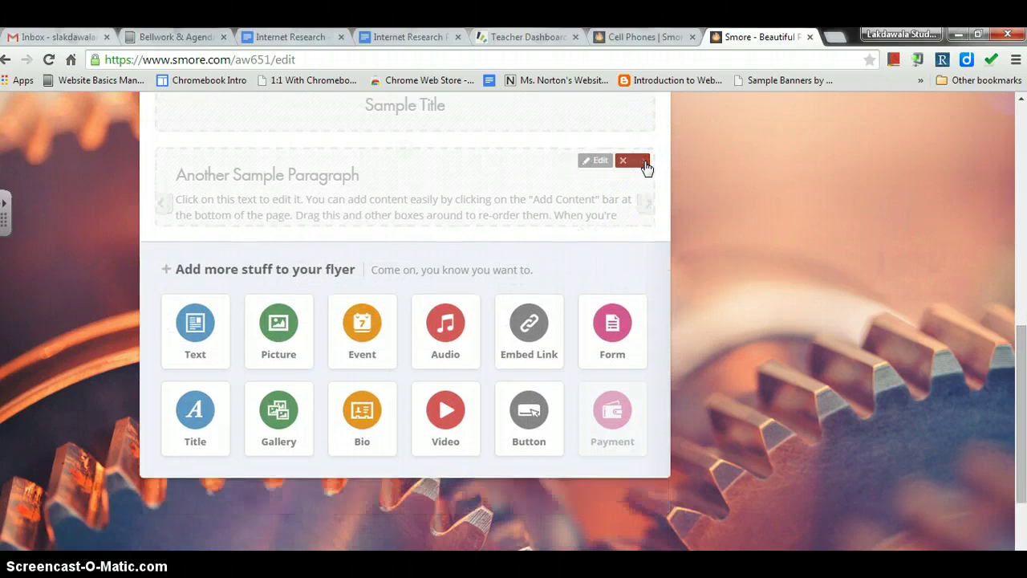
Remove the Sample Title block and the three-picture gallery block below the Sample Paragraph
scroll(661, 237, "up", 3)
scroll(660, 240, "up", 1)
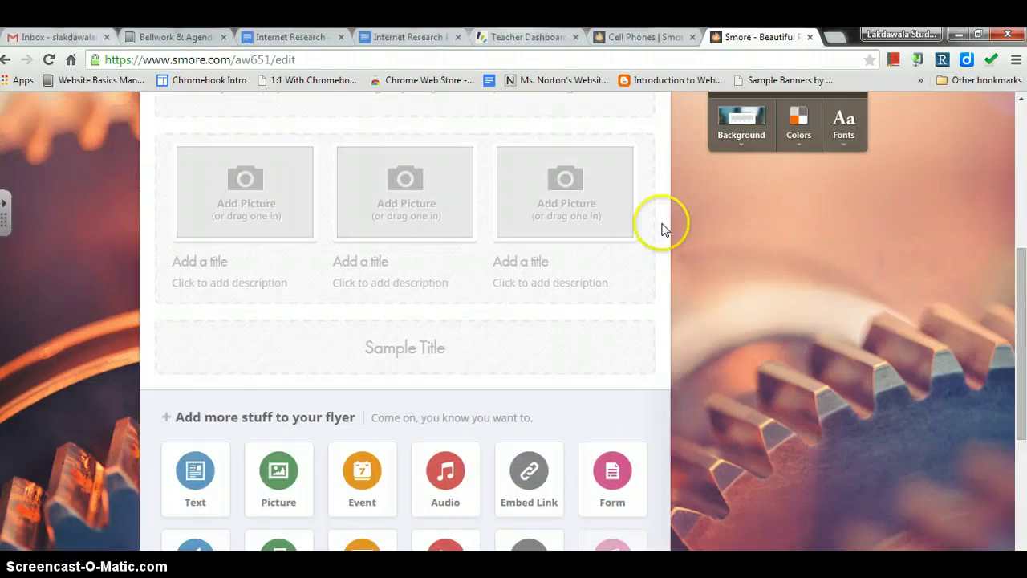
scroll(661, 228, "up", 2)
left_click(642, 415)
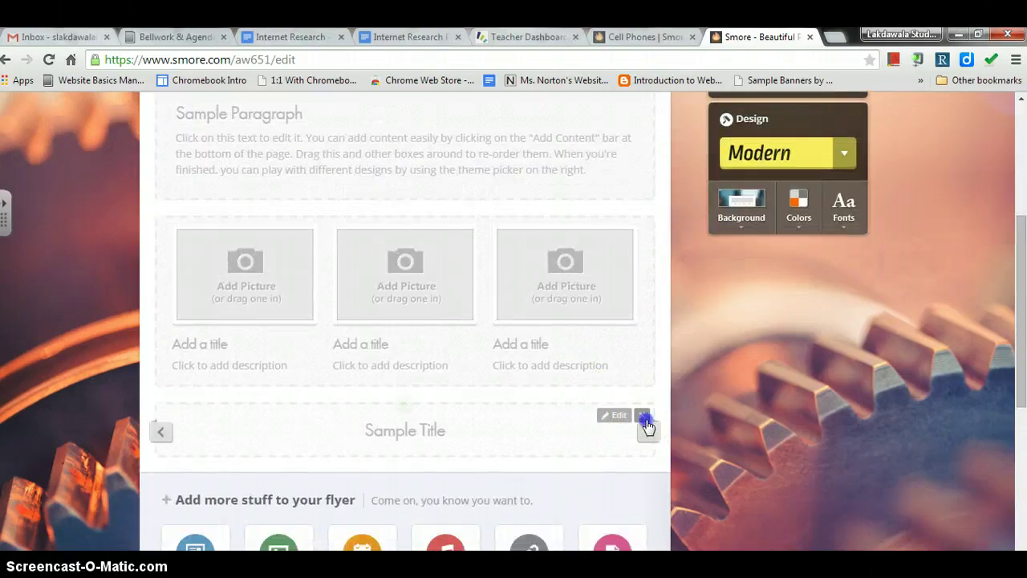
left_click(633, 416)
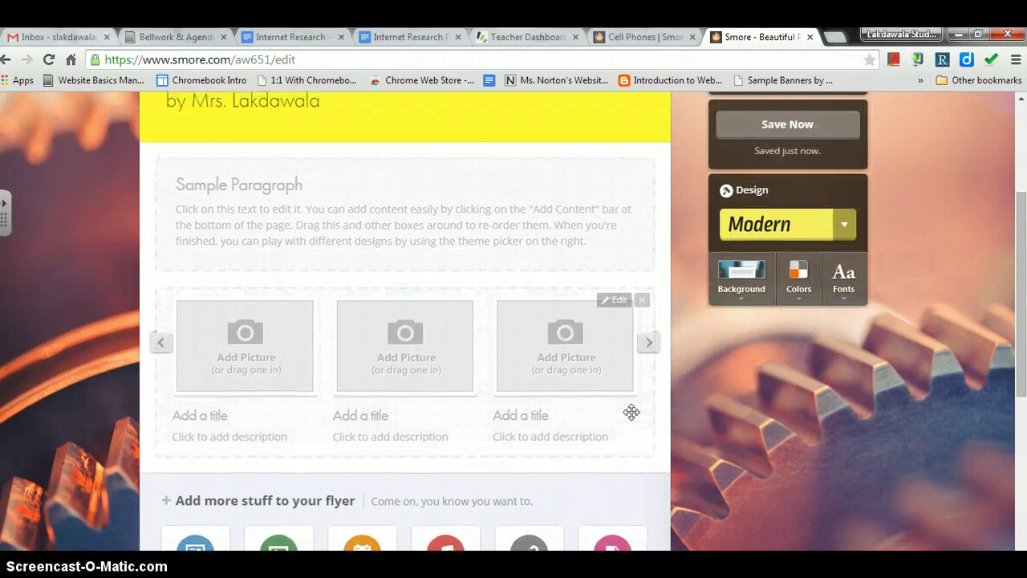
left_click(644, 321)
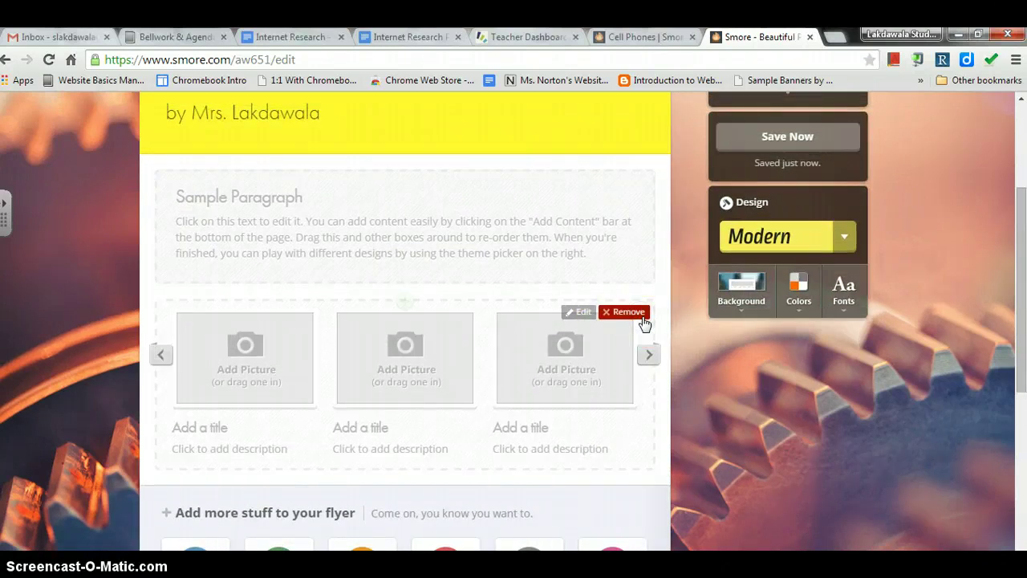
left_click(645, 322)
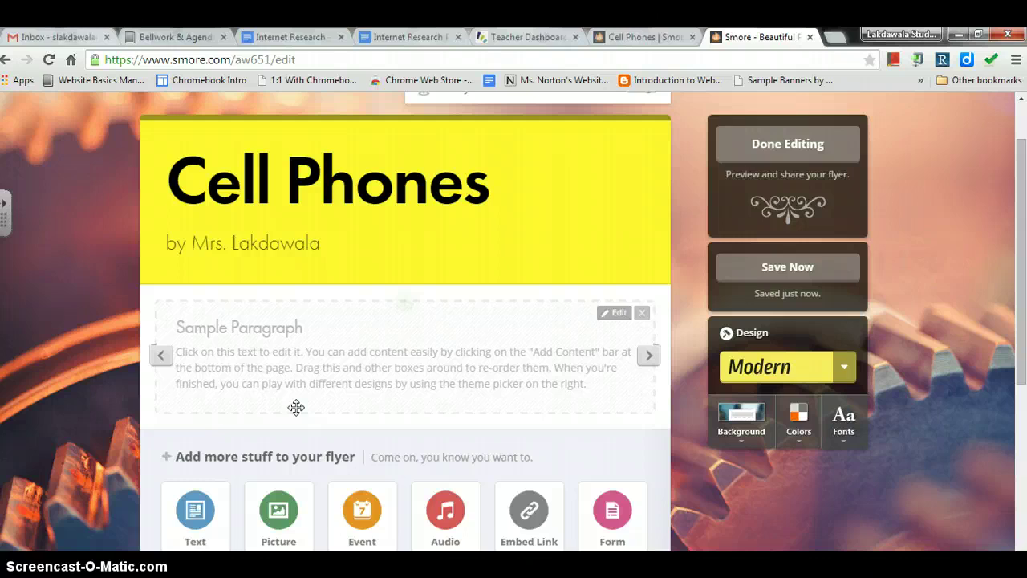
Title the Sample Paragraph block "Thesis Statement" and save it with its body text left empty
left_click(205, 321)
left_click(223, 332)
type("These")
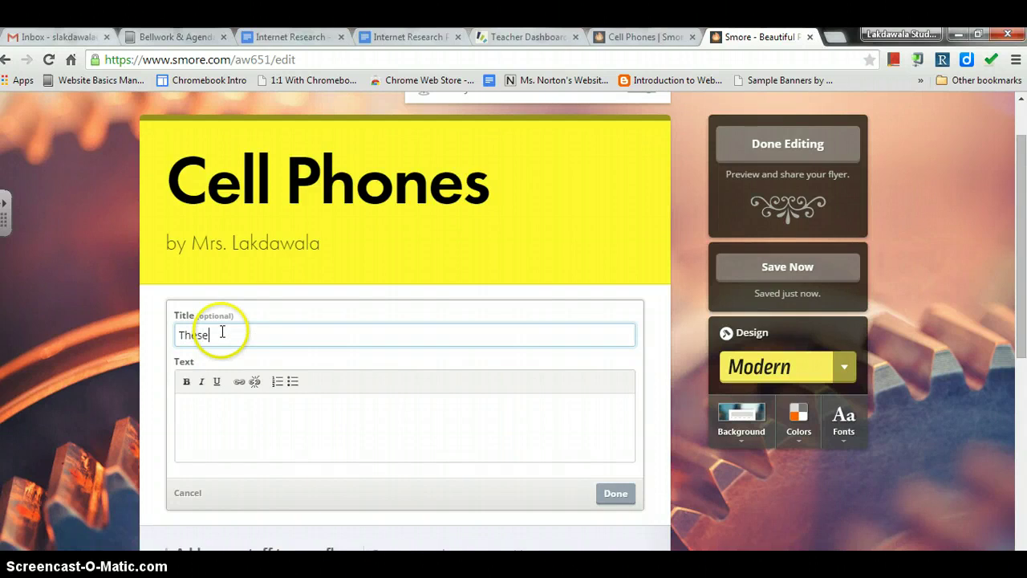
key("BackSpace")
type("is Statement")
left_click(236, 425)
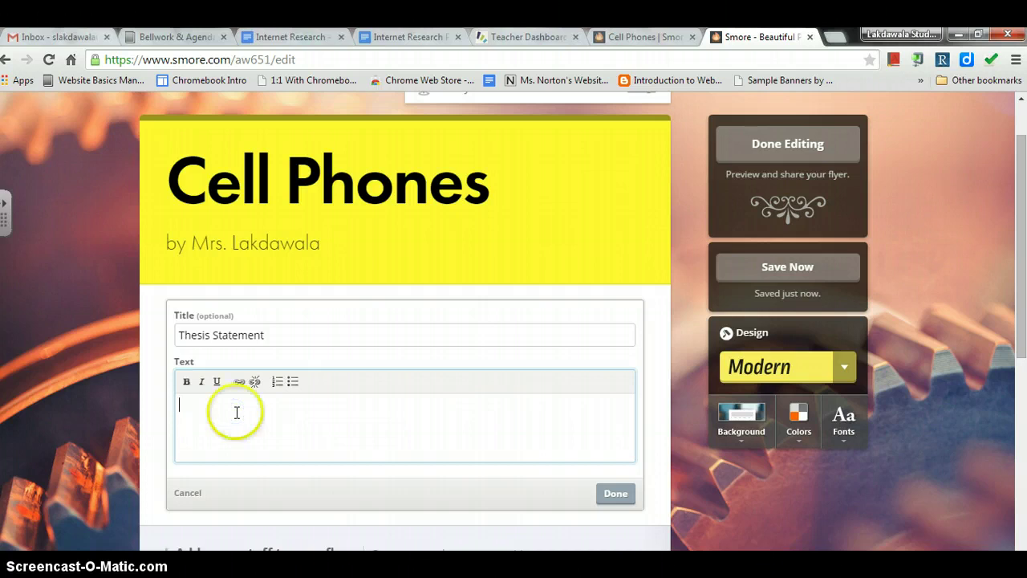
left_click(615, 492)
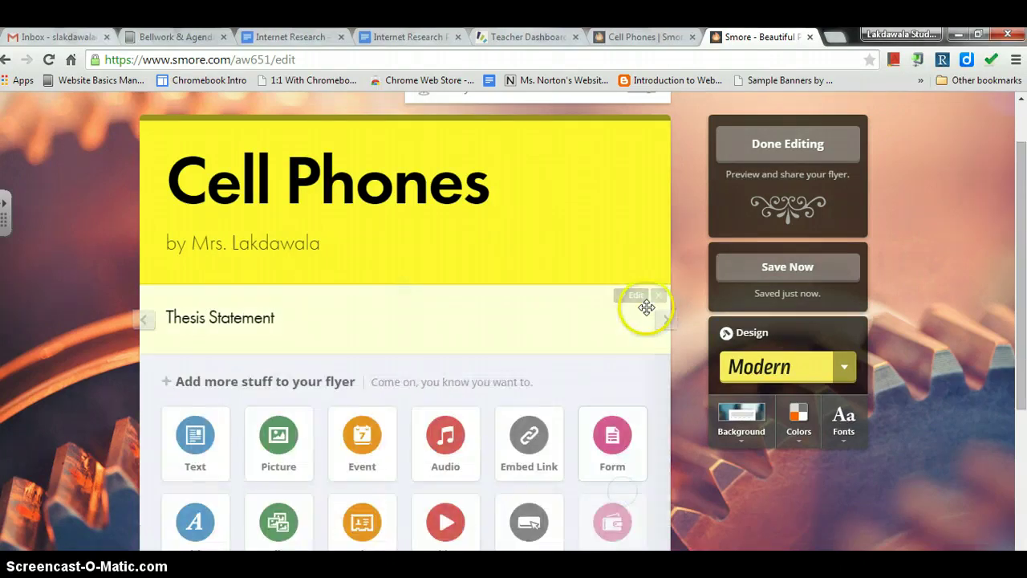
Add an empty text block below the Thesis Statement, followed by a picture block
scroll(649, 312, "down", 2)
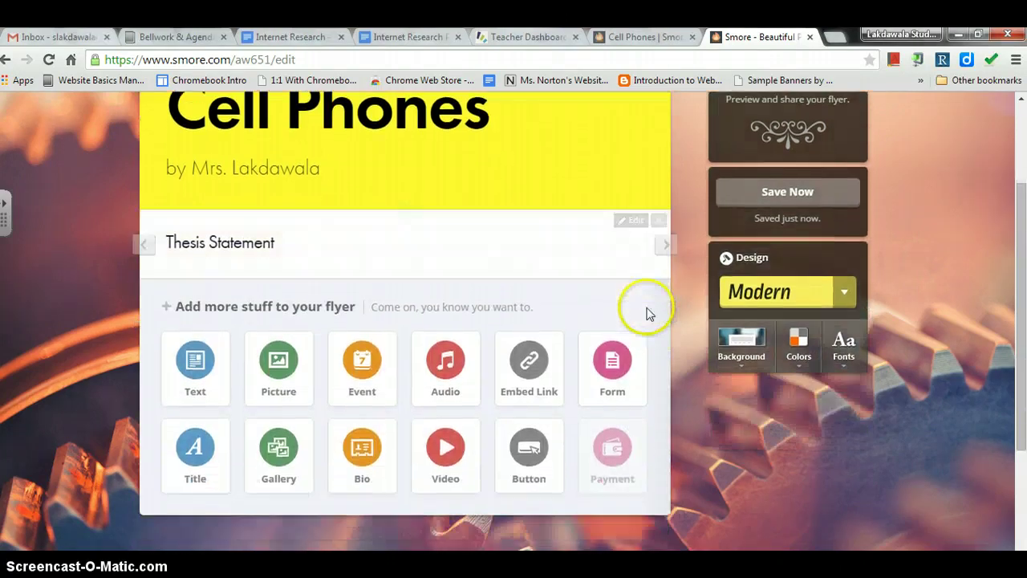
left_click(197, 365)
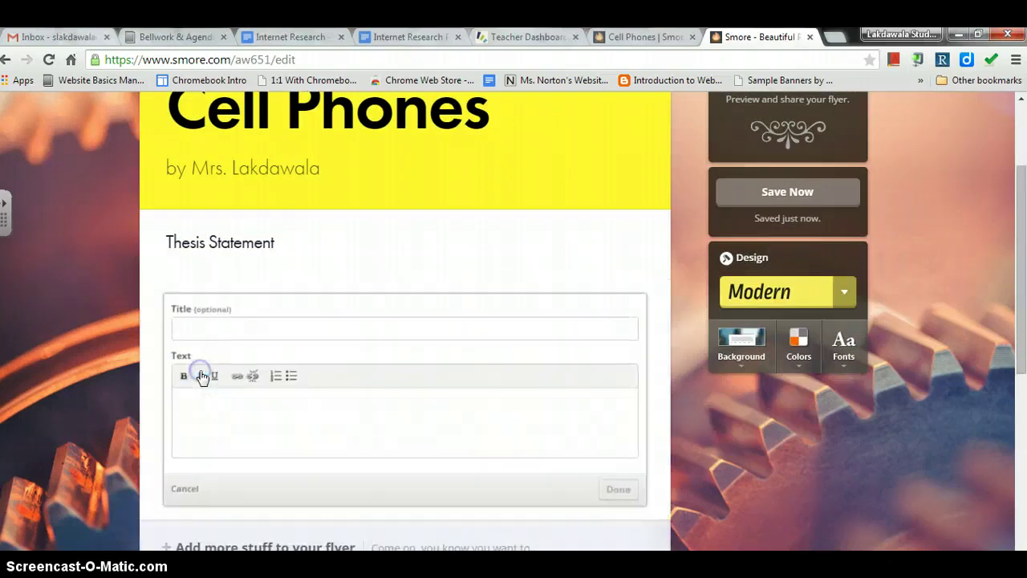
left_click(616, 489)
scroll(408, 497, "down", 2)
scroll(408, 494, "down", 4)
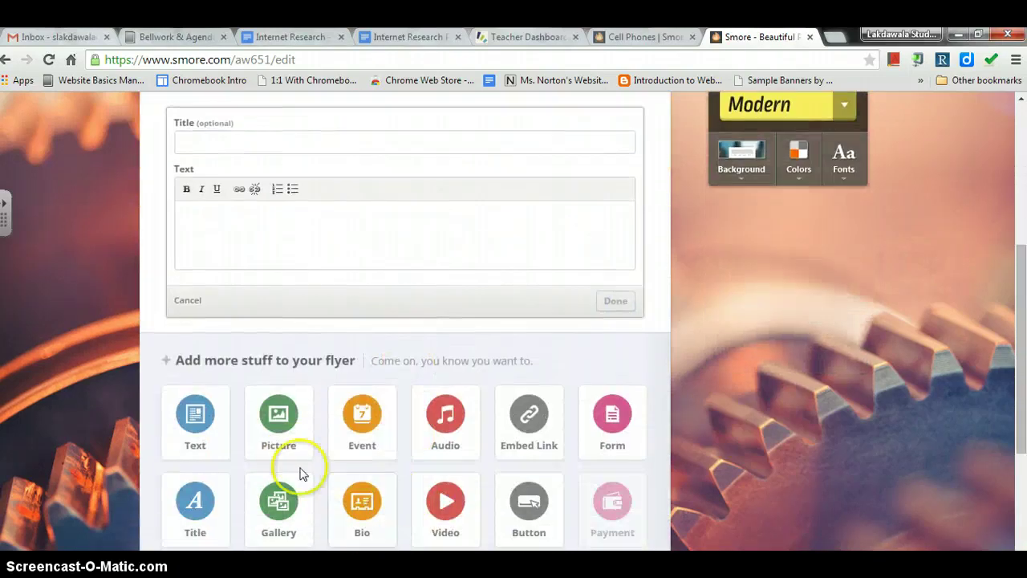
left_click(277, 416)
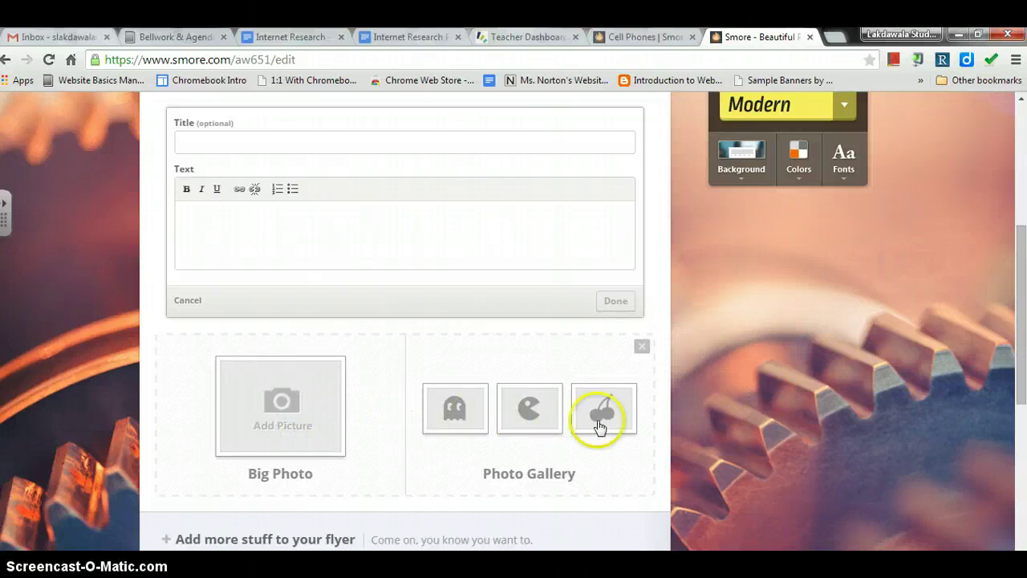
Add a gallery block below the picture block and remove it again
scroll(423, 491, "down", 6)
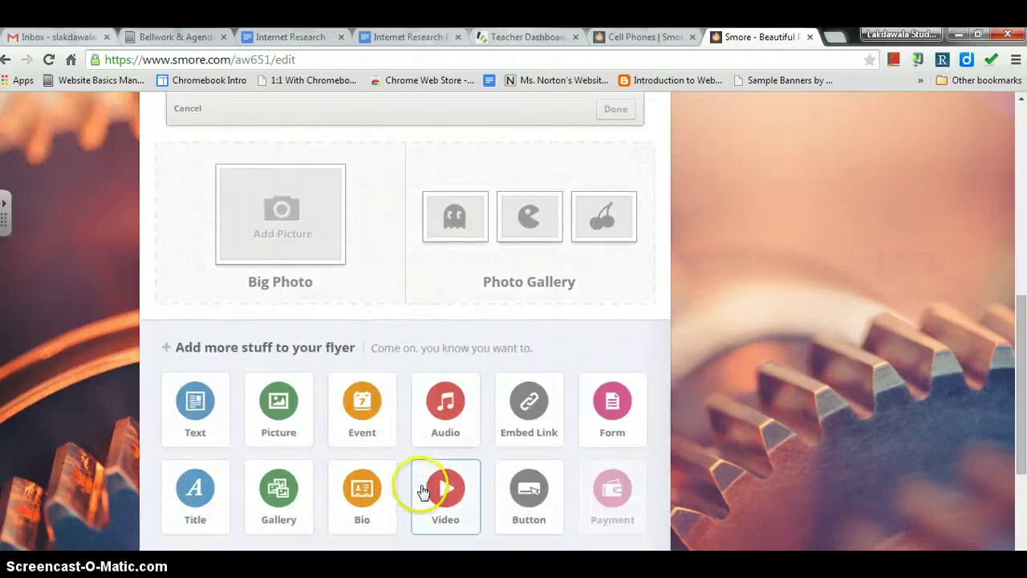
left_click(275, 489)
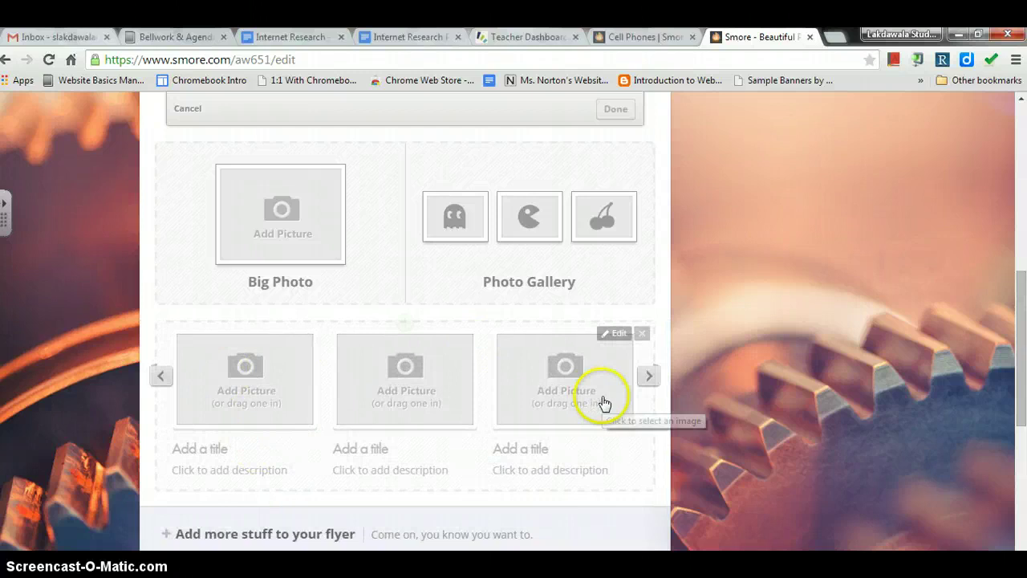
left_click(645, 335)
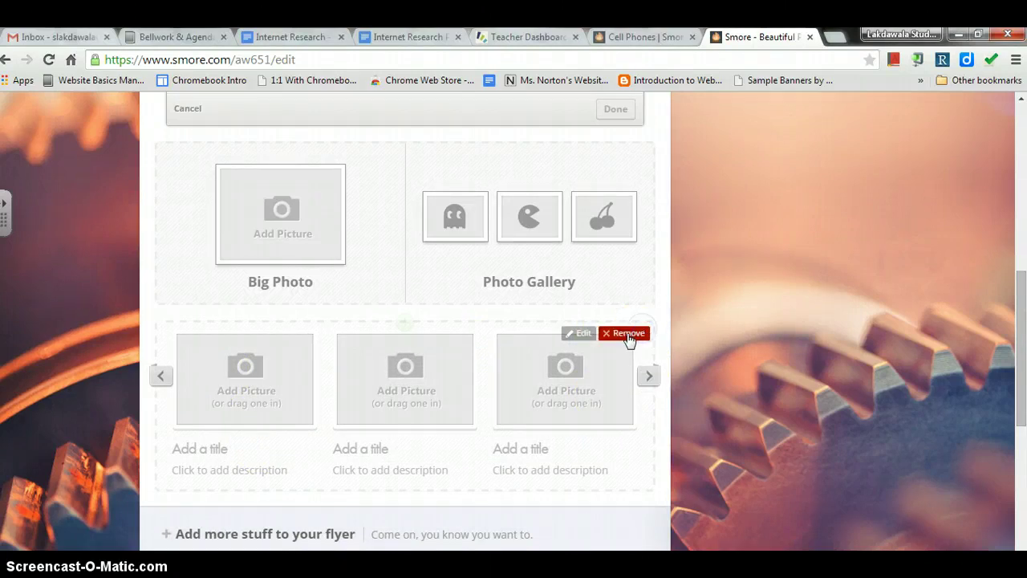
left_click(628, 341)
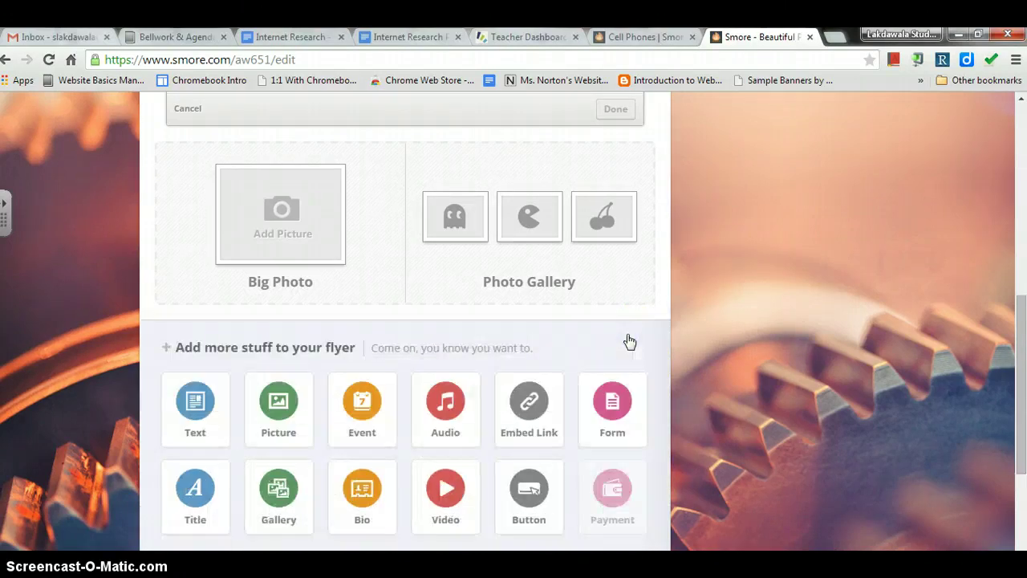
Look at the topic, thesis and sources fields in the Internet Research - Source Table document, and return to the Smore flyer
scroll(630, 342, "up", 6)
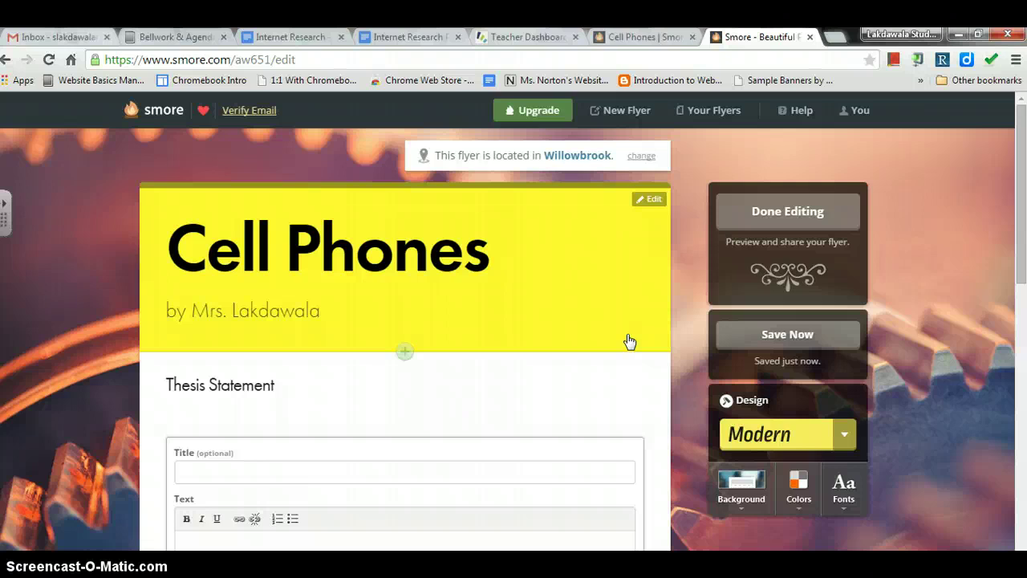
left_click(289, 37)
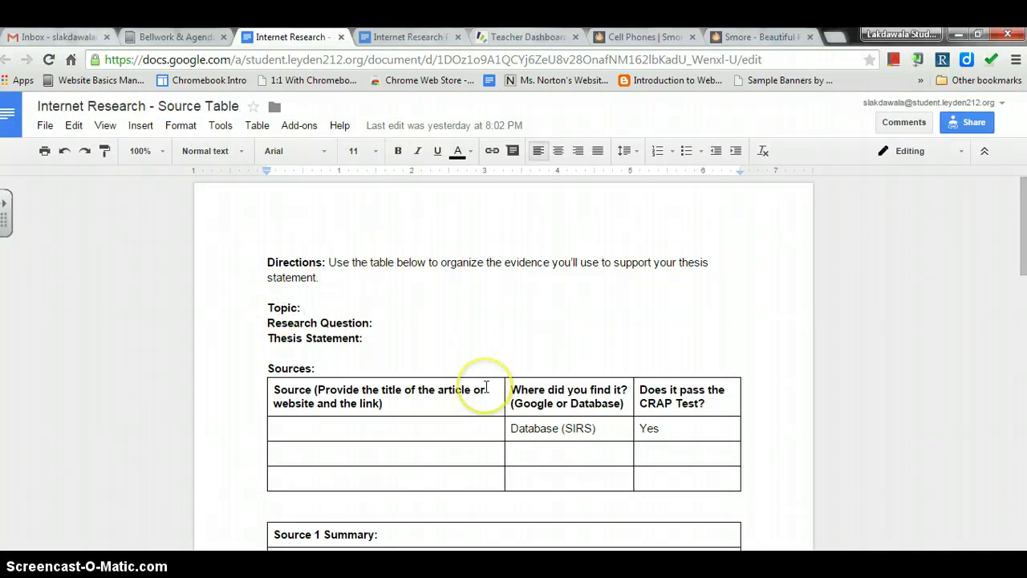
left_click(759, 37)
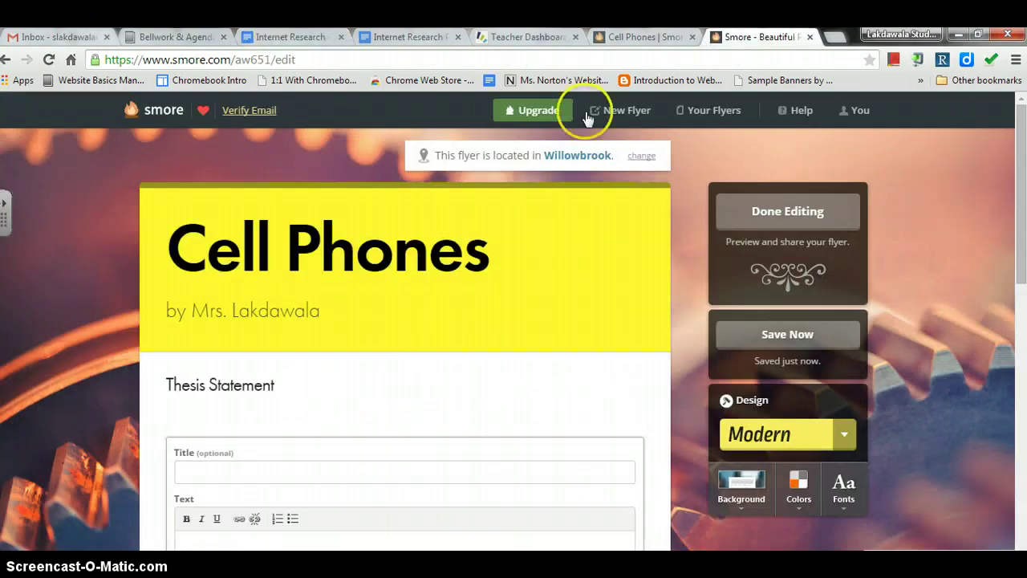